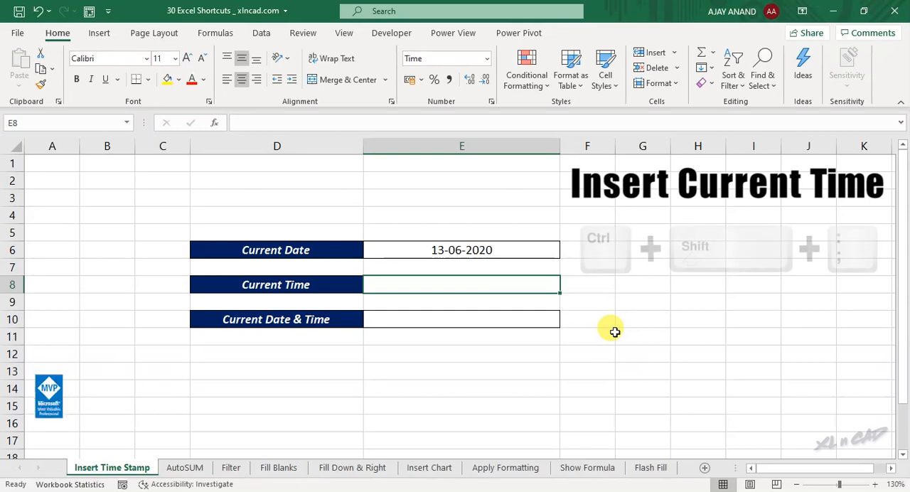
Insert the current time as a static time stamp in cell E8
key(ctrl+shift+semicolon)
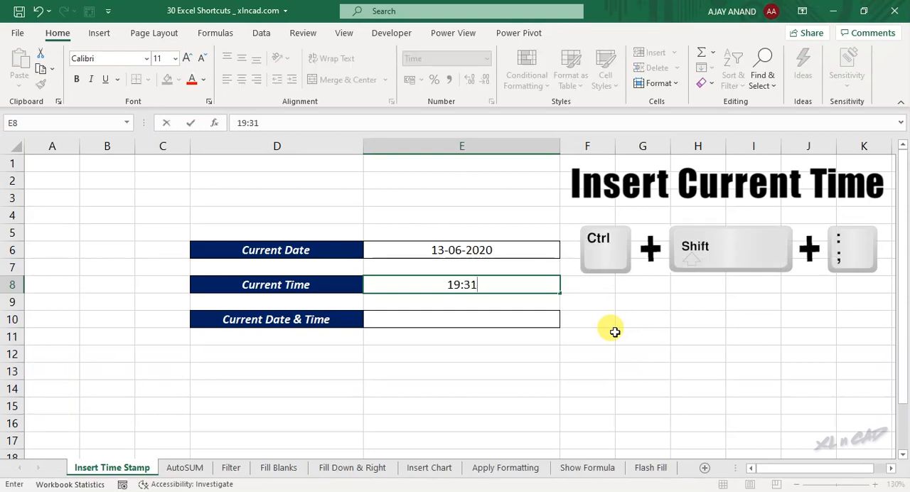
key(Return)
click(483, 284)
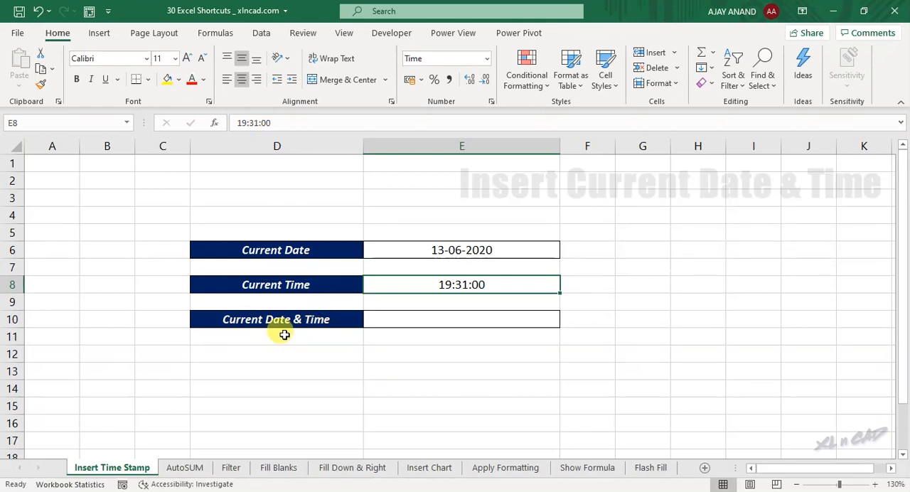
Insert the current date and time together, separated by a space, as a static stamp in cell E10
click(445, 318)
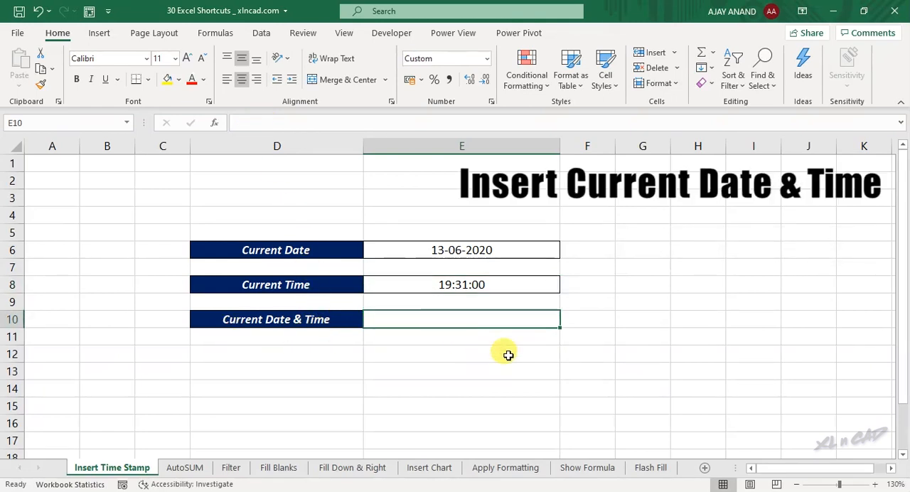
key(ctrl+semicolon)
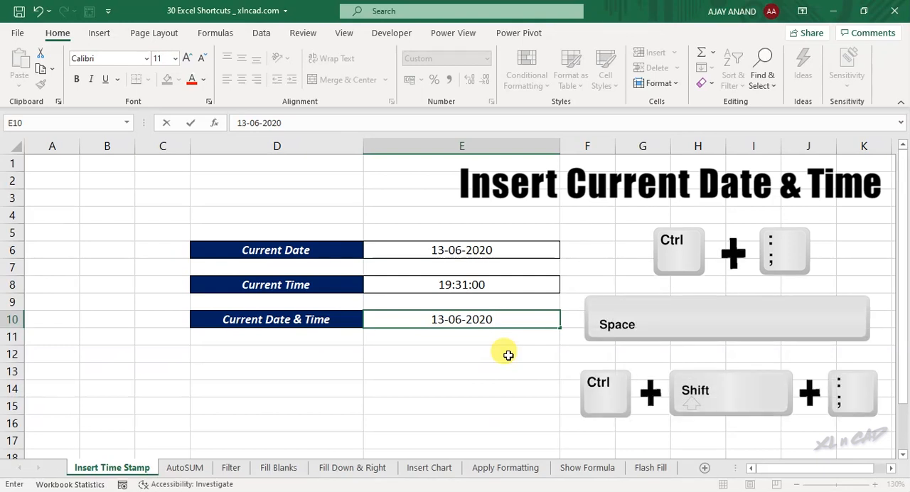
key(Return)
click(478, 324)
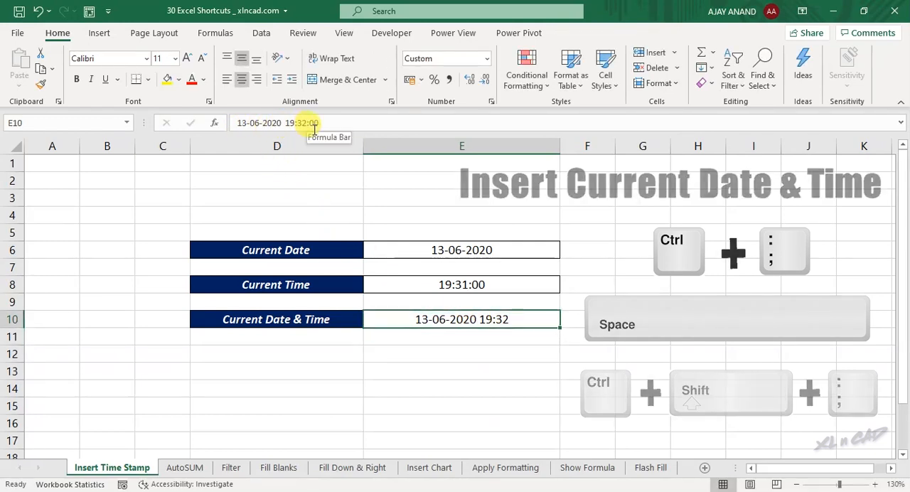
On the AutoSUM sheet, total the five product columns in C13:G13 with AutoSum and check the resulting formulas
click(171, 473)
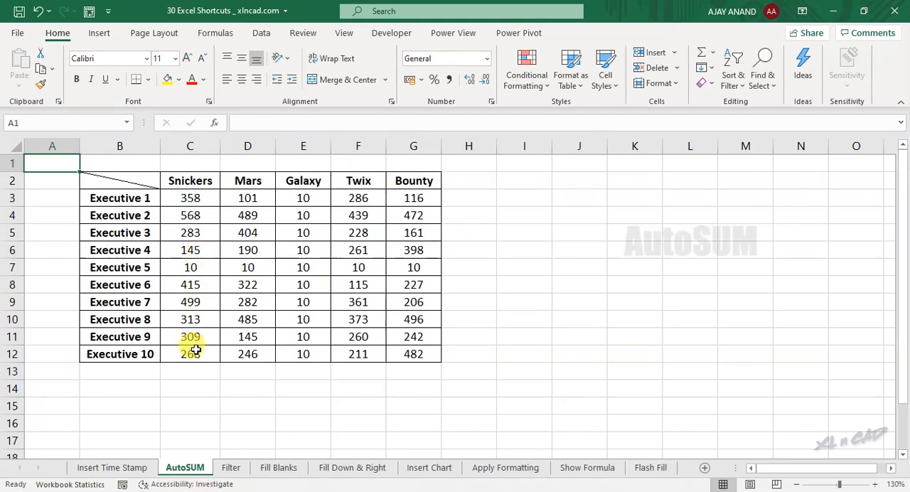
drag(187, 372, 429, 372)
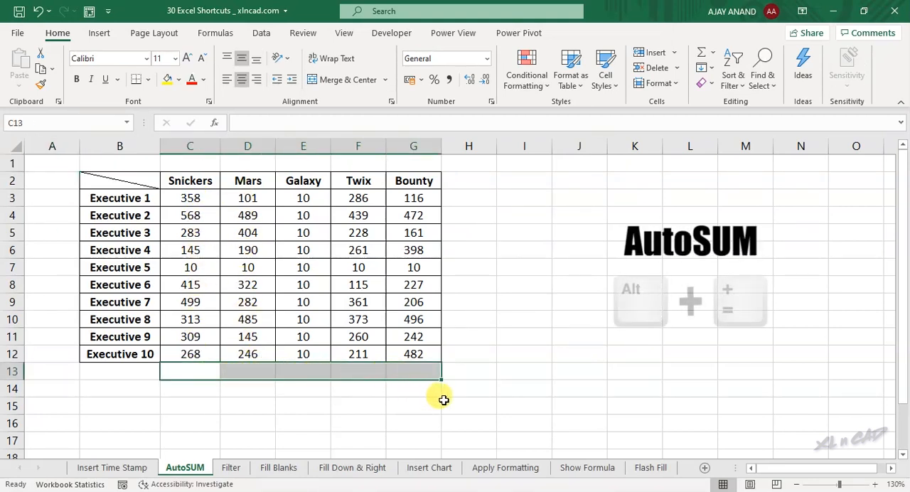
key(alt+equal)
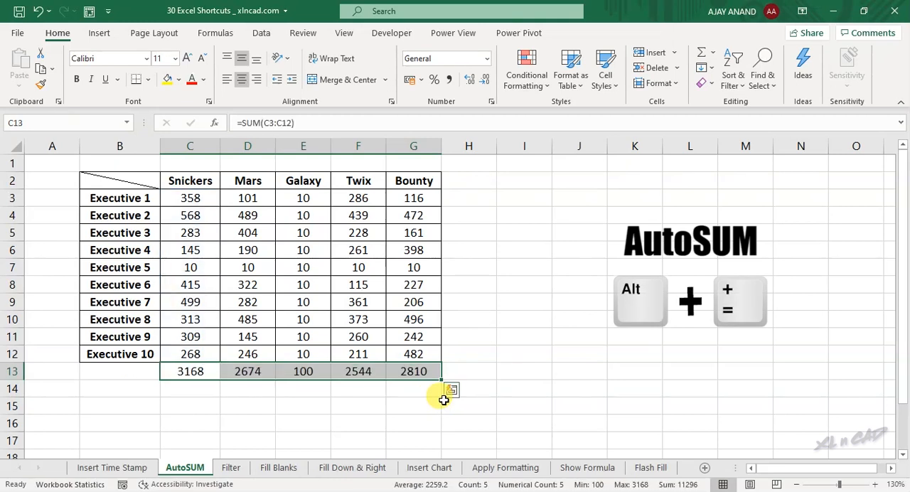
click(246, 370)
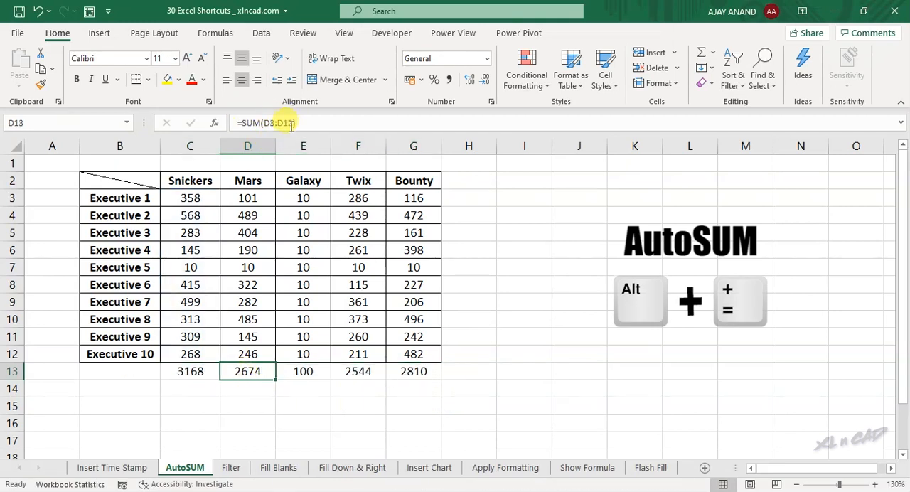
double_click(299, 372)
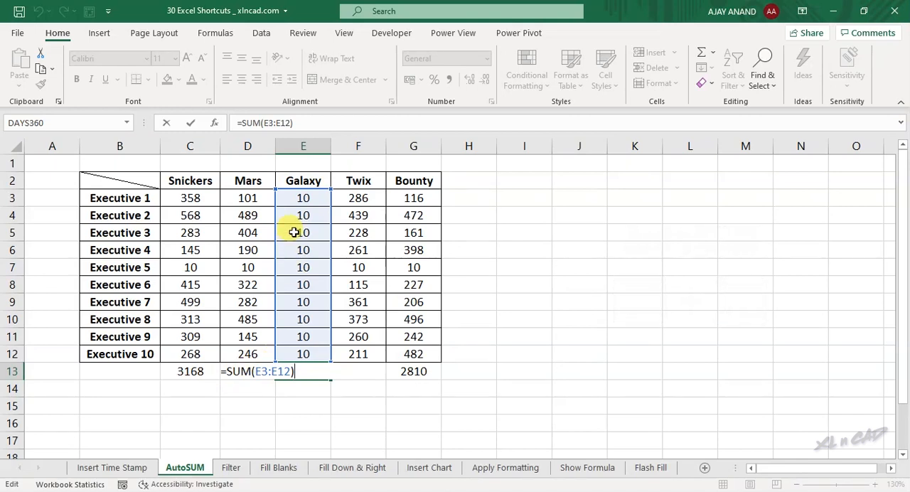
key(Escape)
Total each executive's row in H3:H12 with AutoSum and check the formula in H6
drag(461, 198, 494, 358)
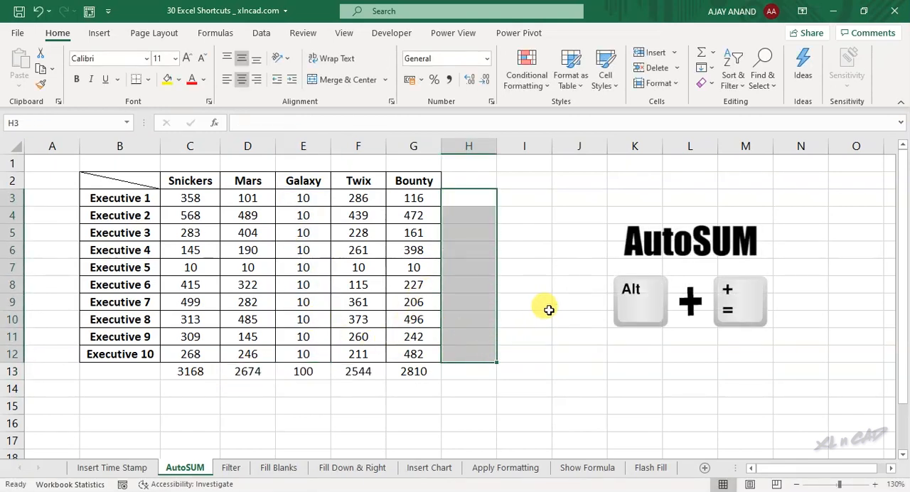
key(alt+equal)
click(472, 250)
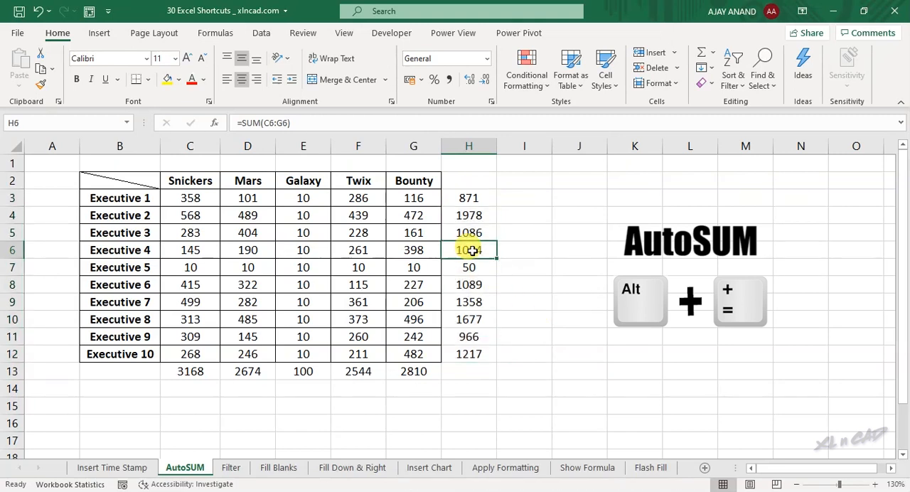
key(F2)
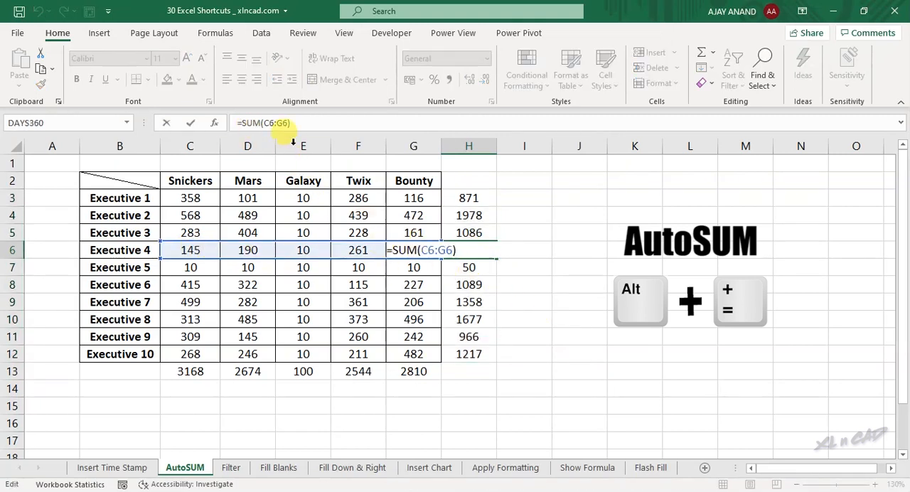
key(Escape)
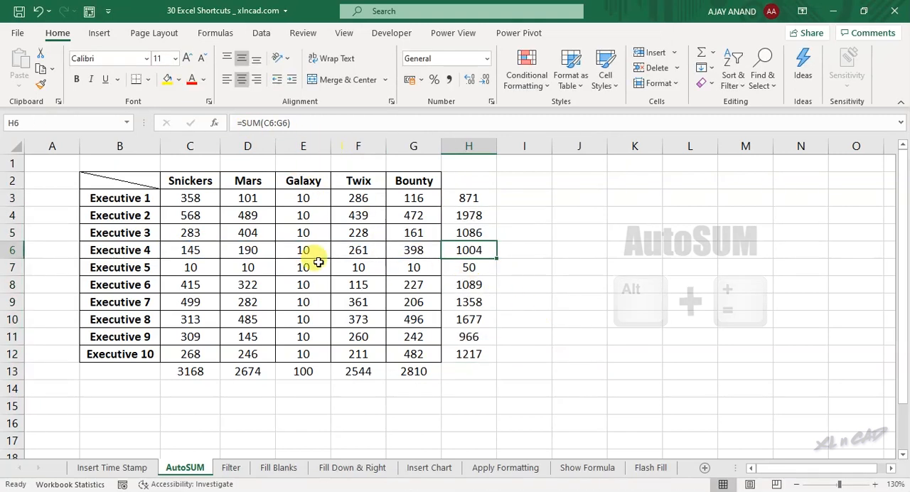
Turn on filtering for the sales data on the Filter sheet
click(230, 468)
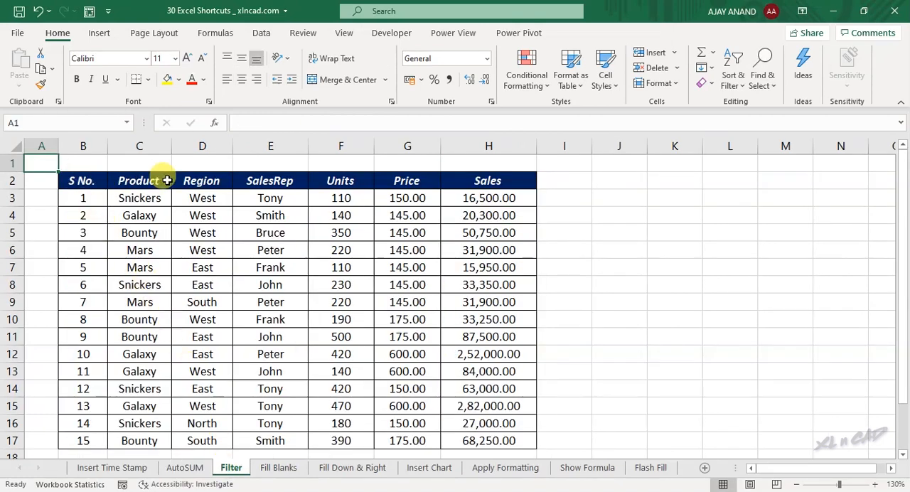
click(220, 250)
key(ctrl+shift+l)
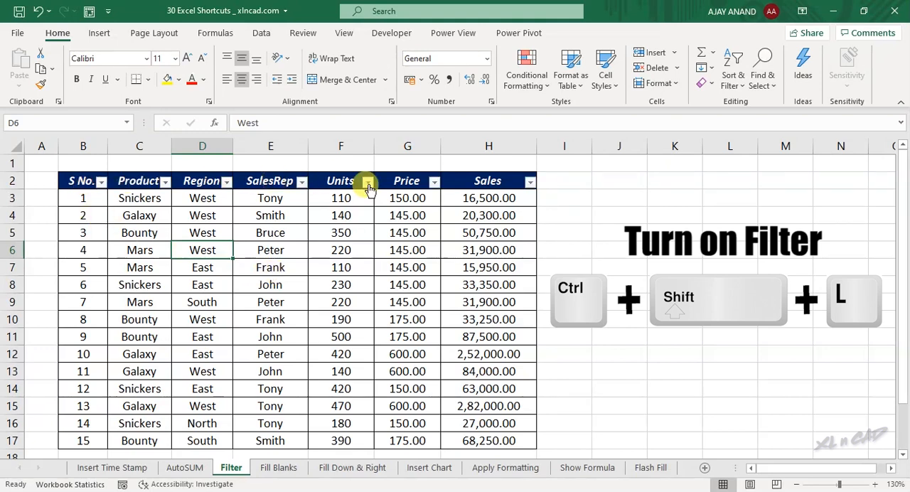
Filter the Product column to show only Snickers
key(Left)
key(Up)
key(Up)
key(Up)
key(Up)
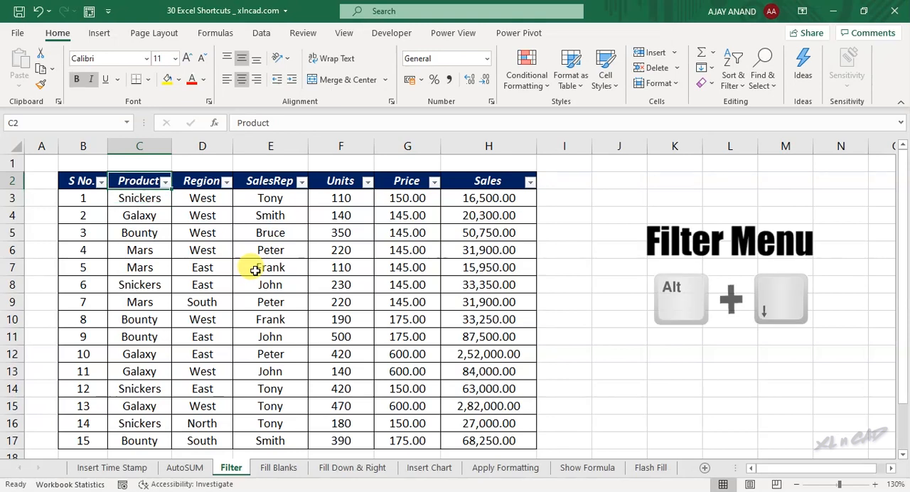
key(alt+Down)
key(Down)
key(Down)
key(Down)
key(Down)
key(Down)
key(Down)
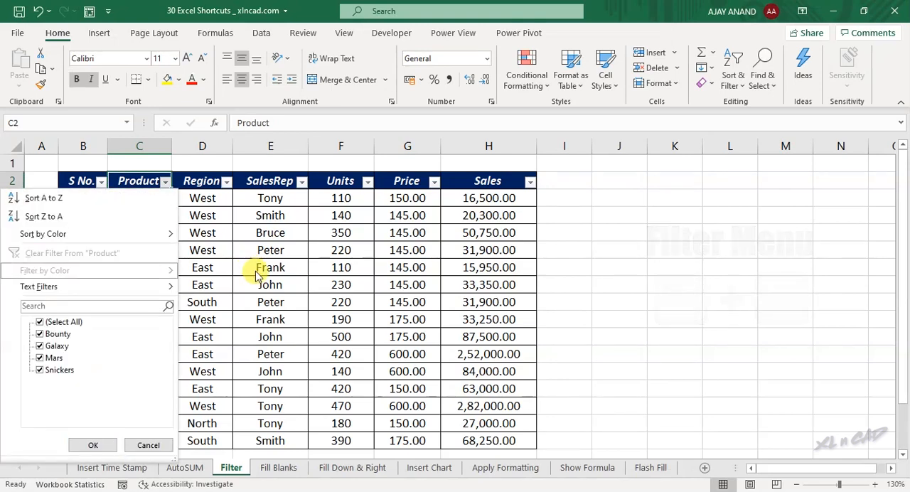
key(space)
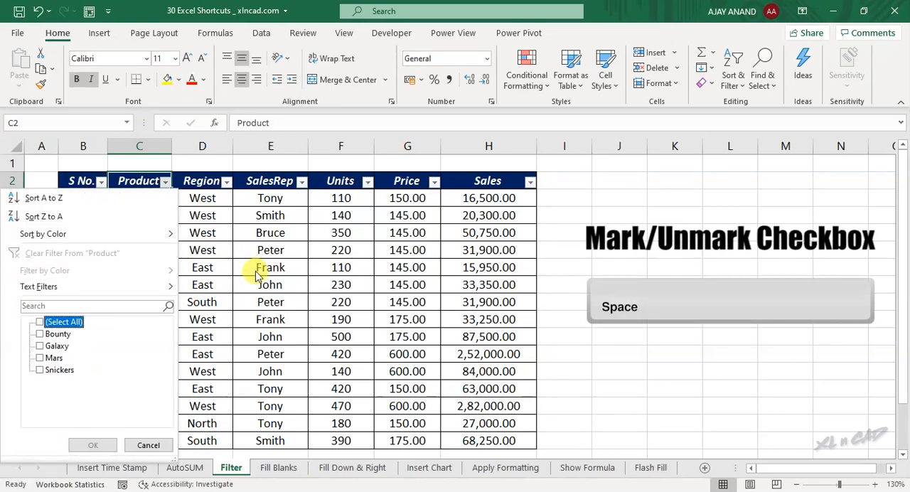
key(Down)
key(space)
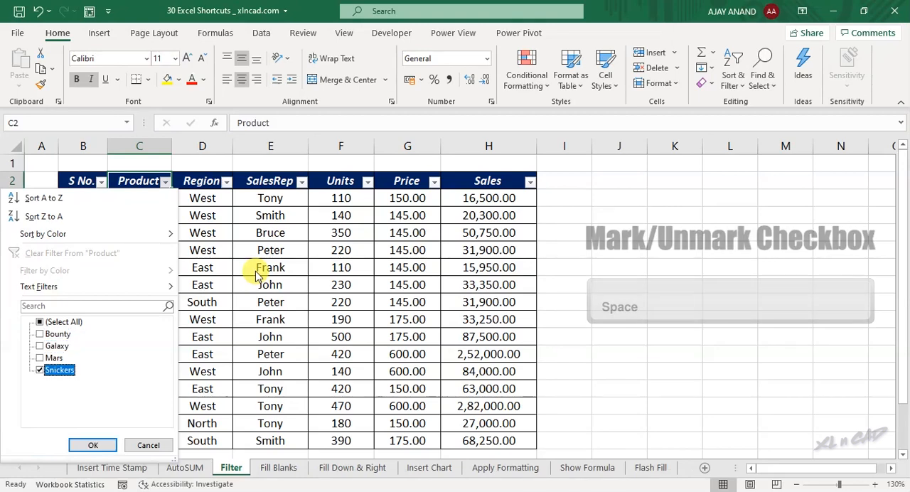
key(Return)
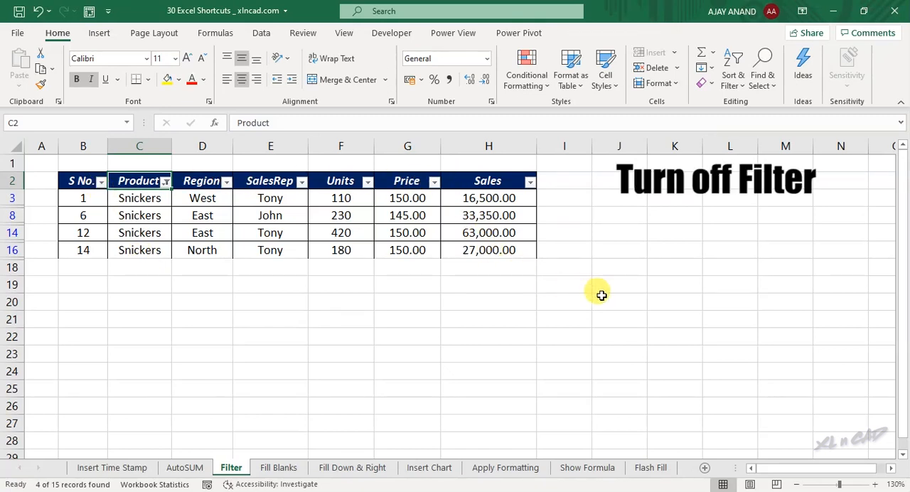
Turn off the filter and convert the sales data B2:H17 into a table with headers
key(ctrl+shift+l)
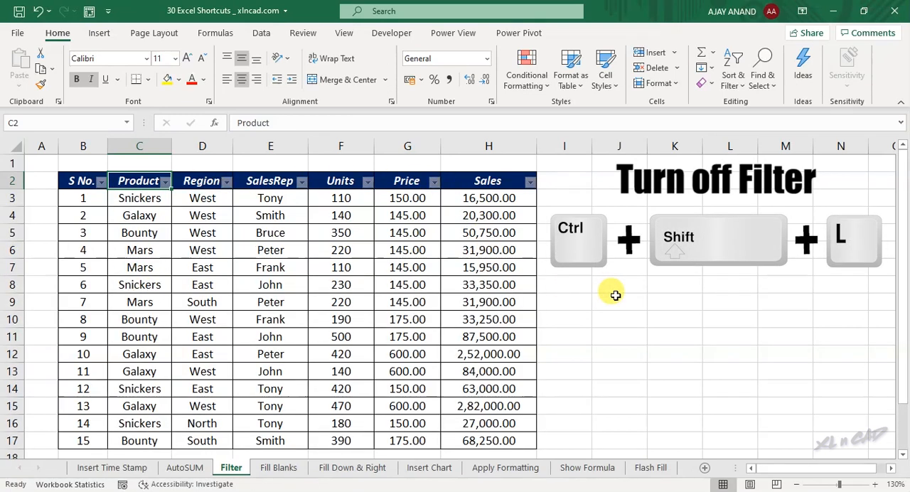
click(615, 295)
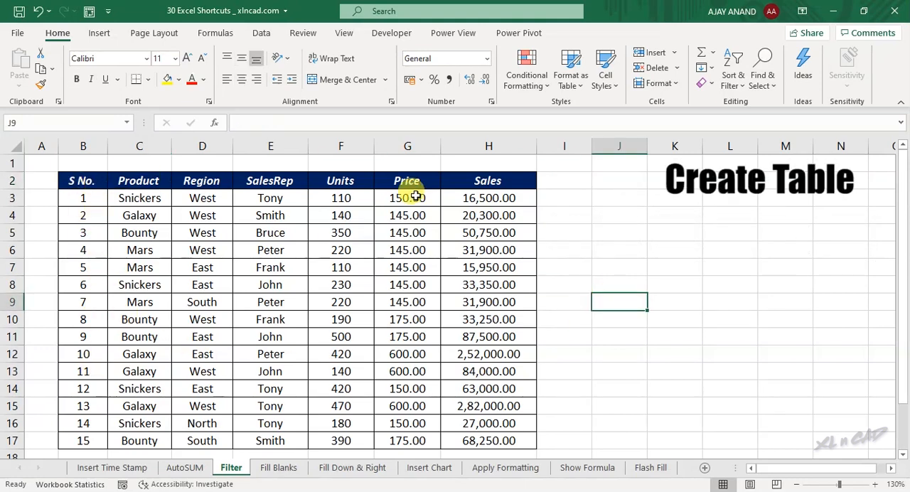
click(333, 286)
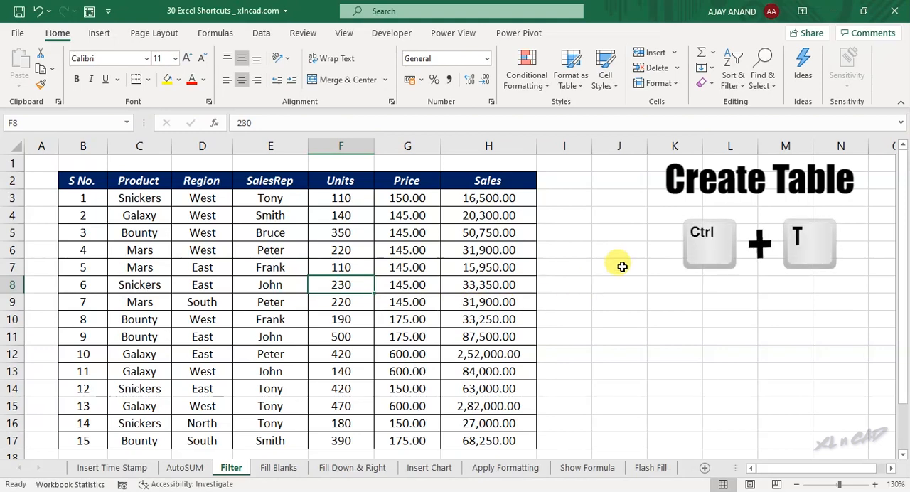
key(ctrl+t)
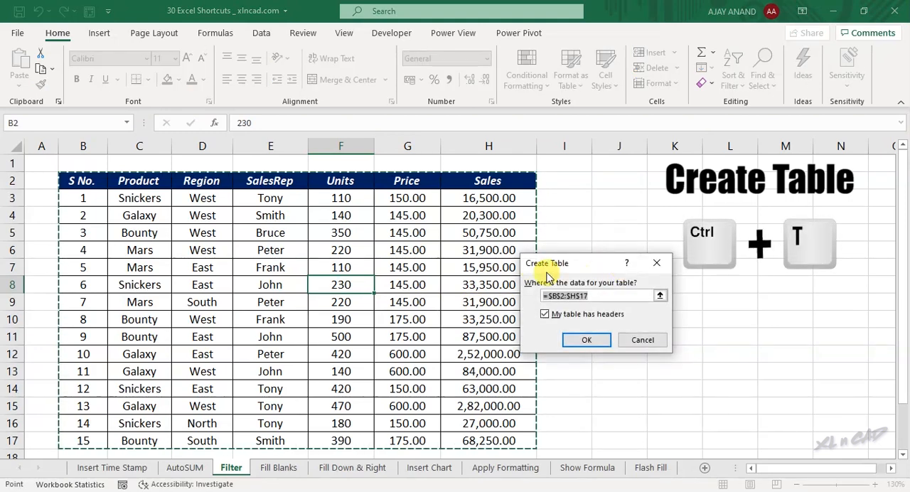
click(578, 341)
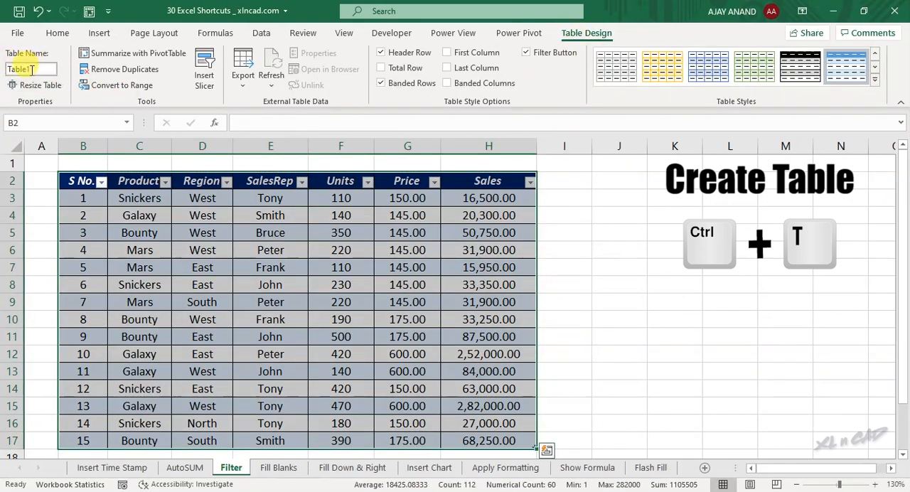
Add a Commission column to the table by entering its header in I2, and autofit the width of column I
click(571, 185)
text(Commission)
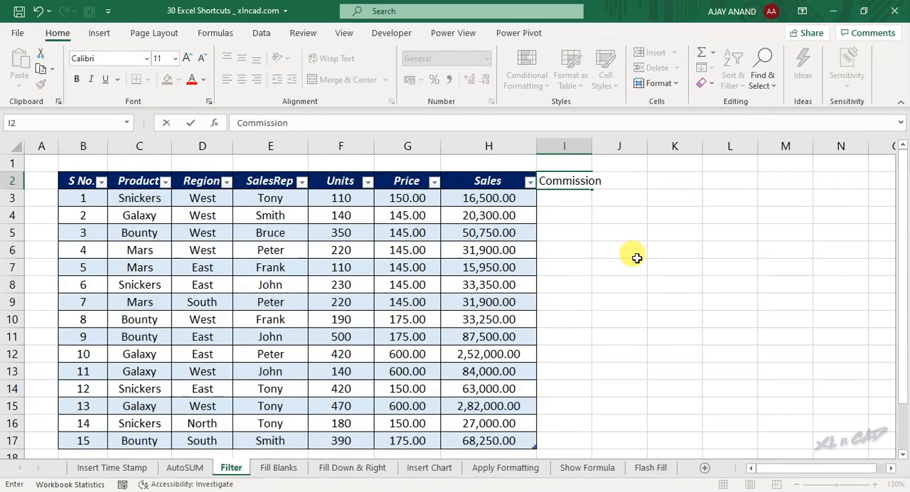
key(Return)
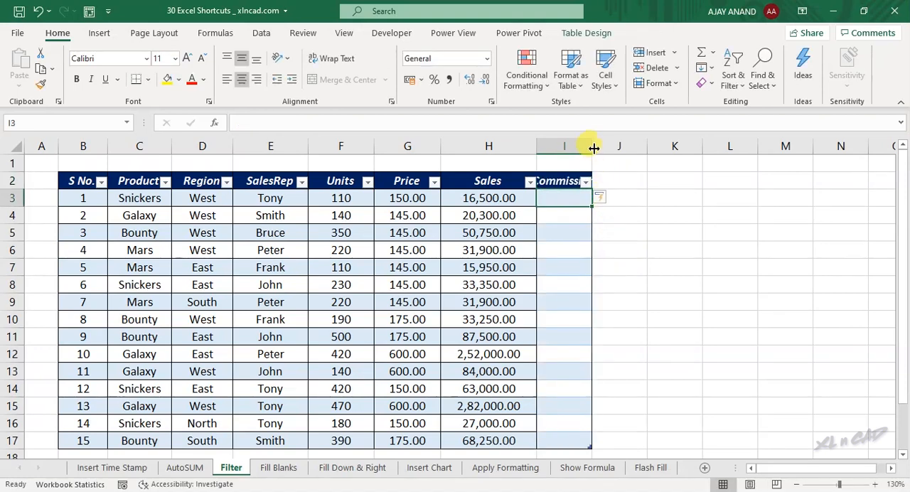
double_click(593, 147)
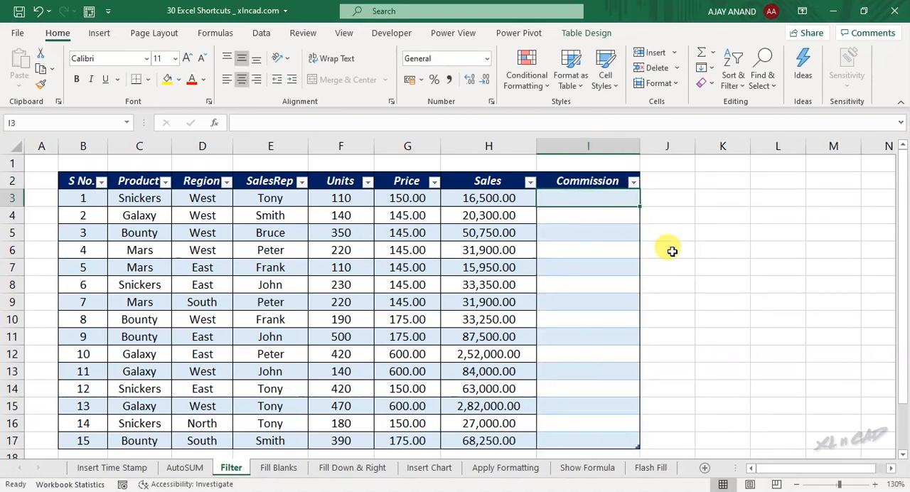
text(=)
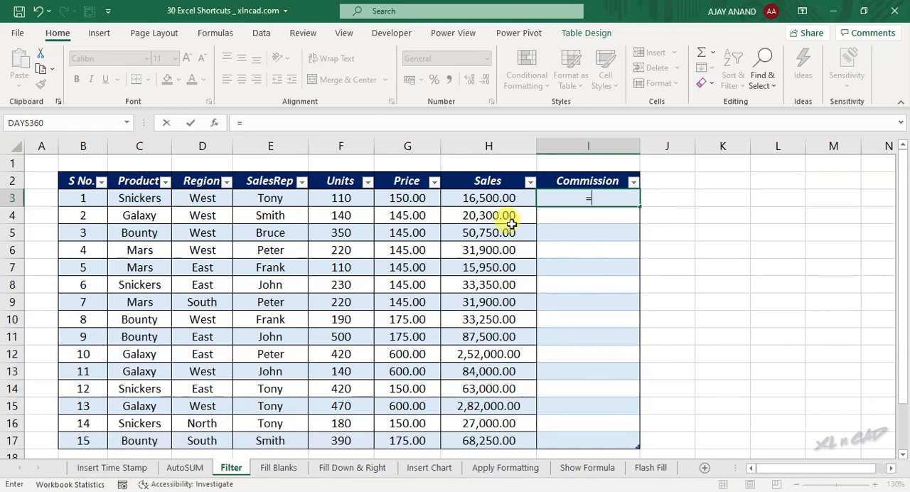
click(494, 198)
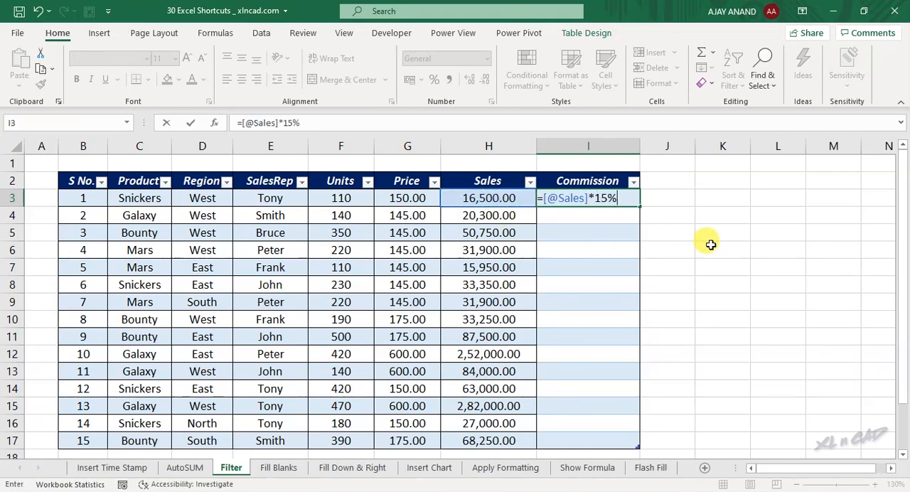
text(*15%)
key(Return)
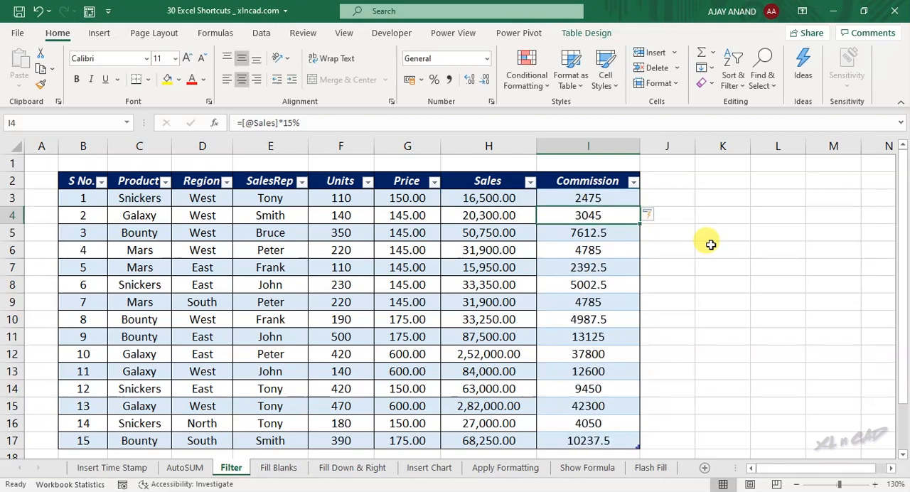
click(587, 251)
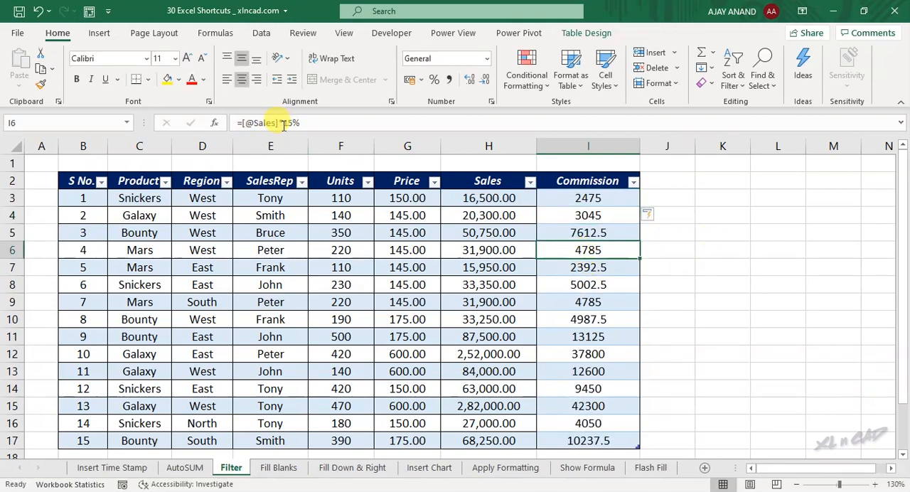
click(556, 309)
click(511, 301)
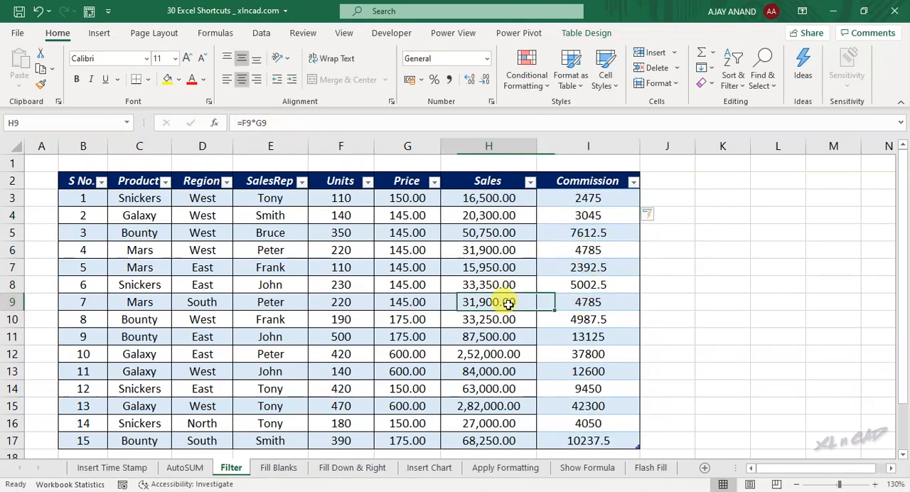
Copy the Sales and Commission data H3:I17 and paste it as values only starting at K3
drag(490, 202, 591, 430)
key(ctrl+c)
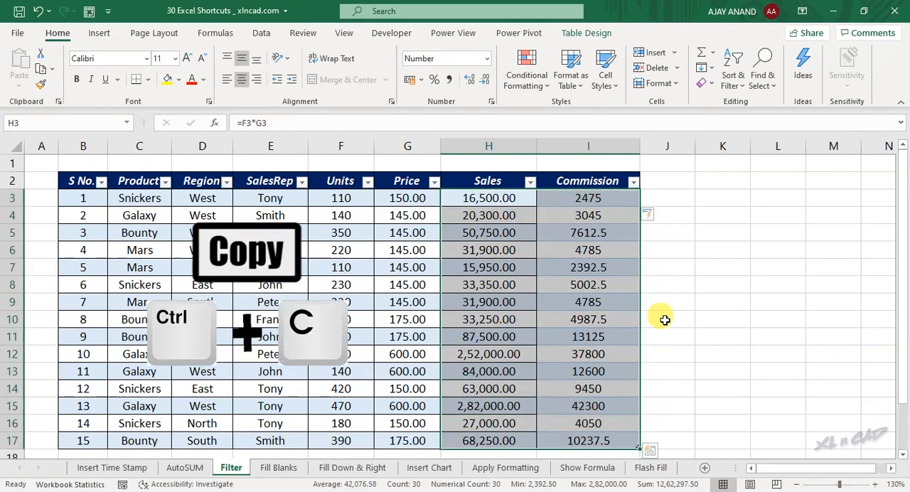
click(719, 198)
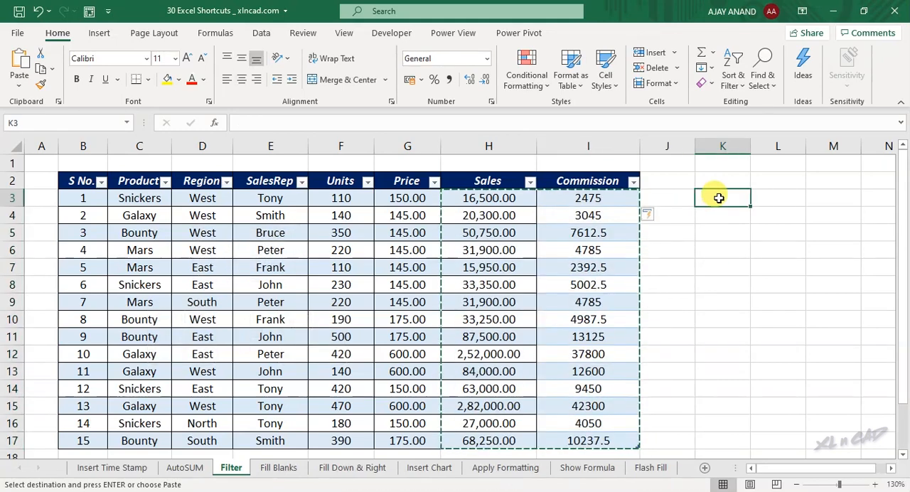
key(alt+e)
key(s)
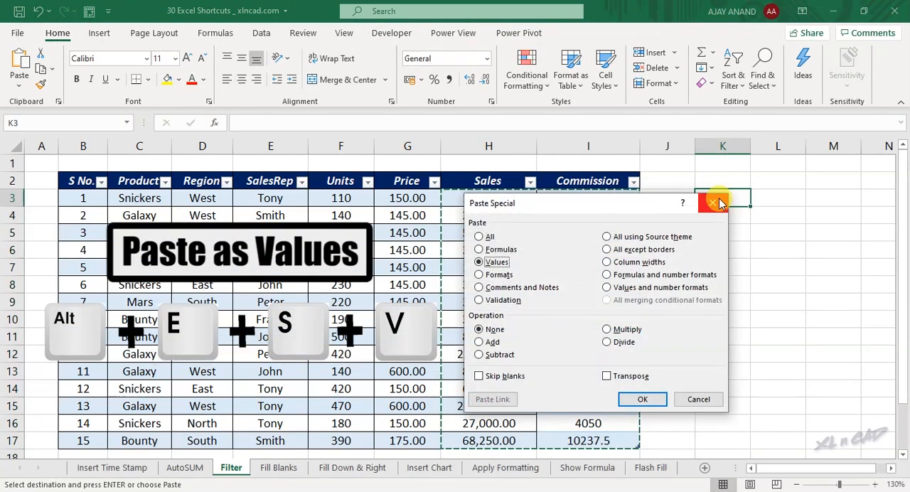
key(Return)
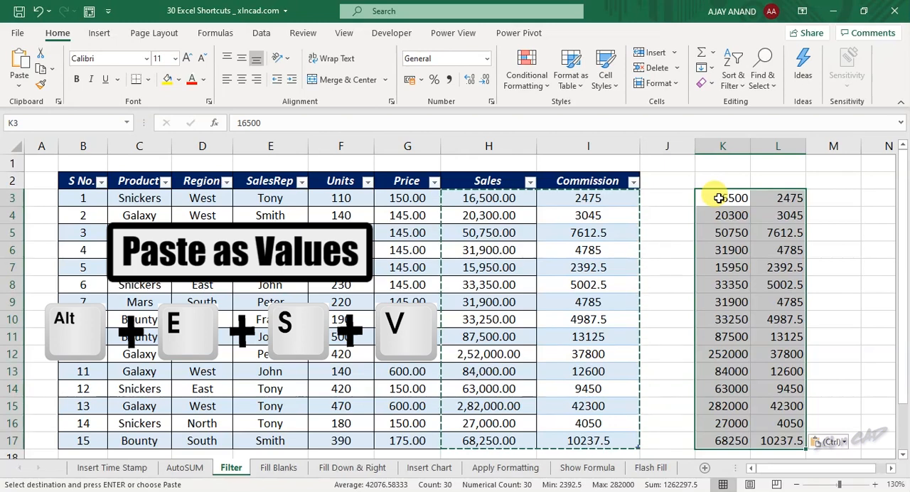
Compare the pasted cells in columns K and L with the source formulas in the Sales and Commission columns
click(719, 198)
click(465, 197)
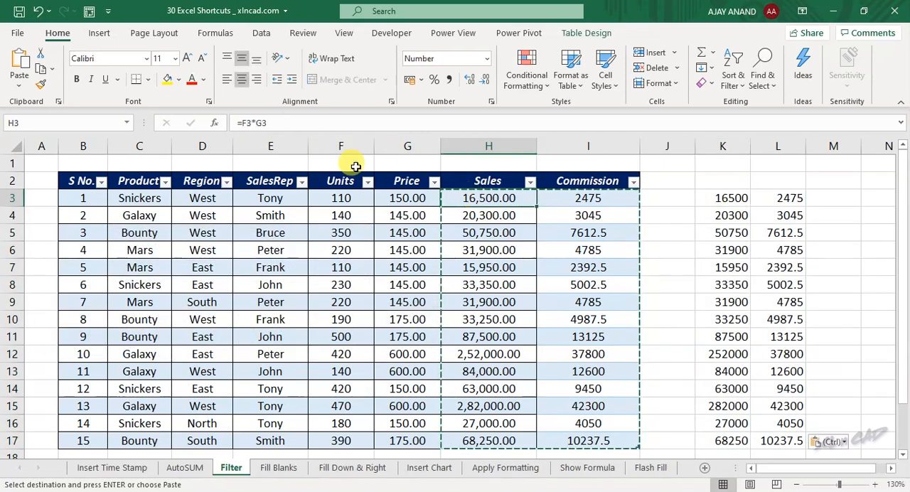
click(575, 202)
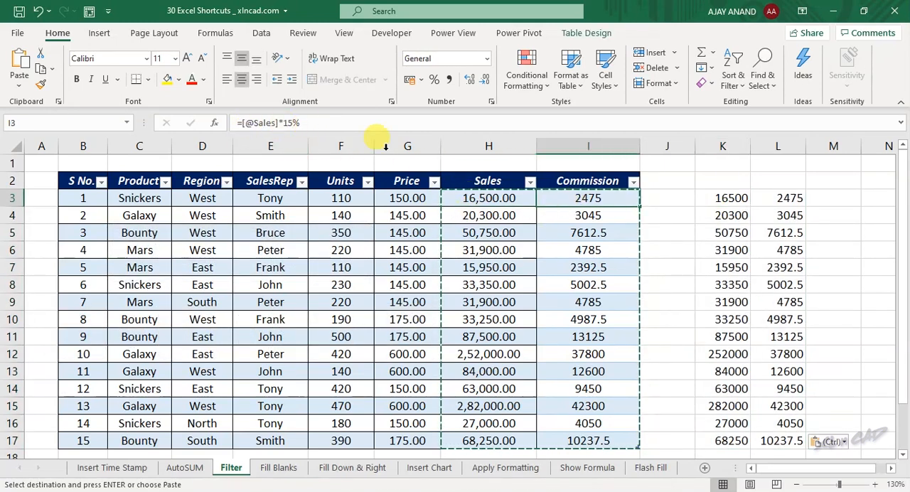
click(784, 201)
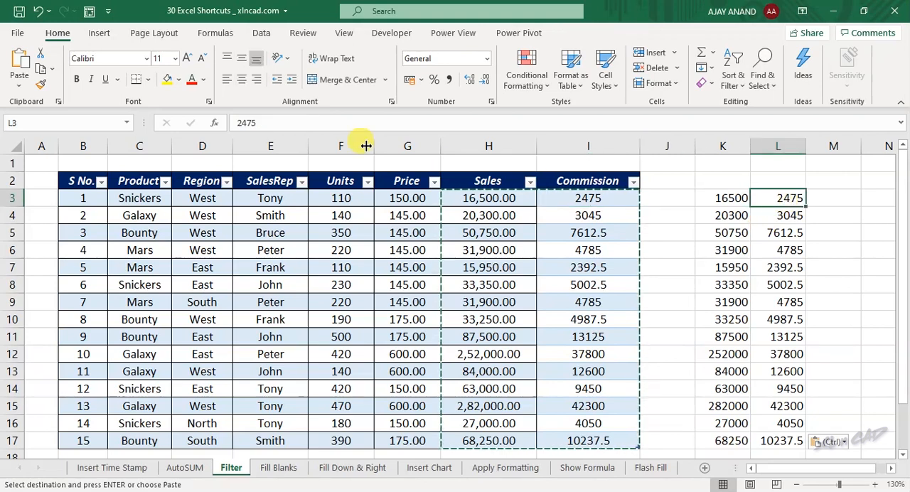
double_click(724, 306)
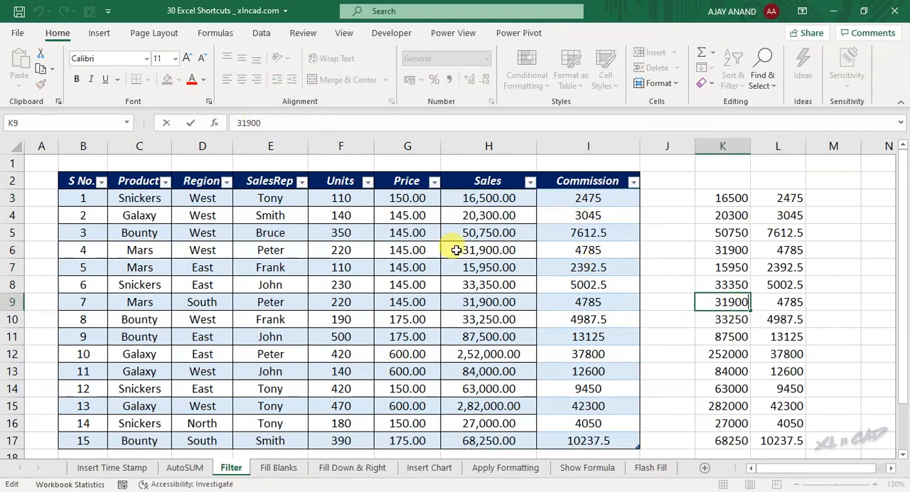
key(Escape)
key(Left)
key(Left)
key(Left)
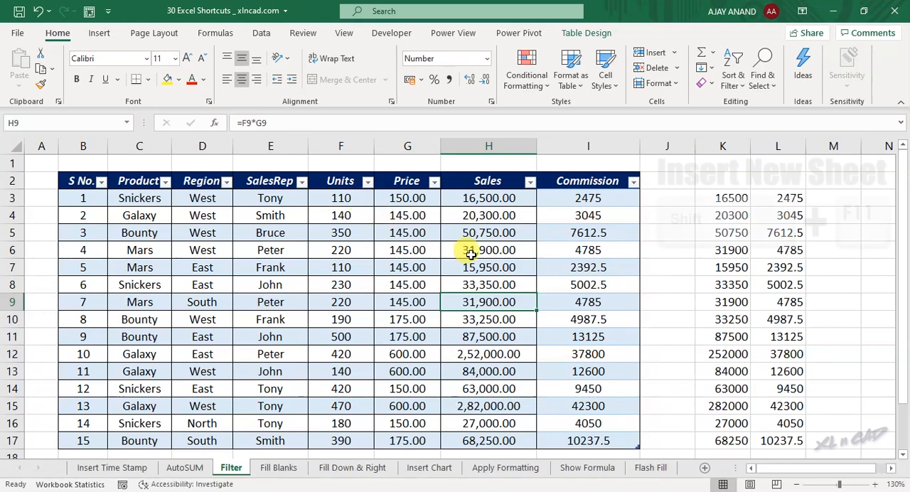
Insert three new blank worksheets before the Filter sheet
key(shift+F11)
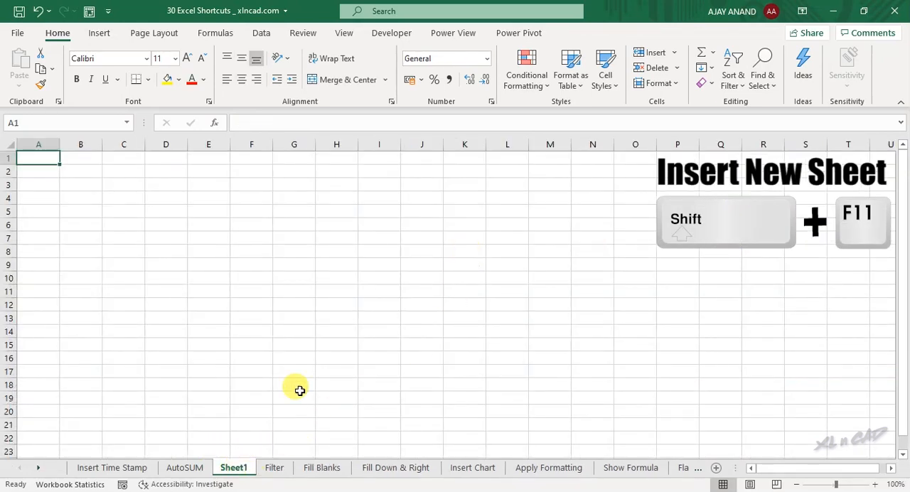
key(shift+F11)
key(shift+F11)
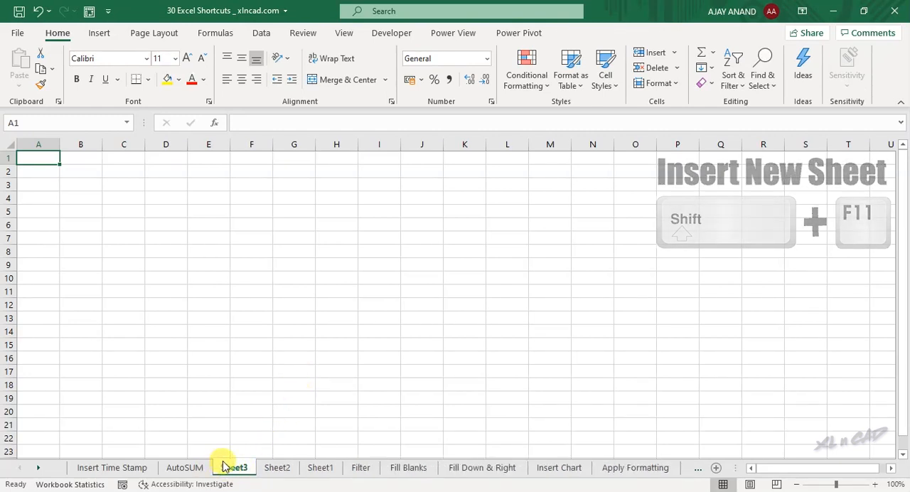
Enter xlncad.com simultaneously in cells E6, G7:G15, I7 and L7:N14 of the newest blank sheet
click(208, 226)
ctrl+drag(288, 239, 293, 344)
ctrl+click(394, 239)
ctrl+drag(496, 238, 577, 333)
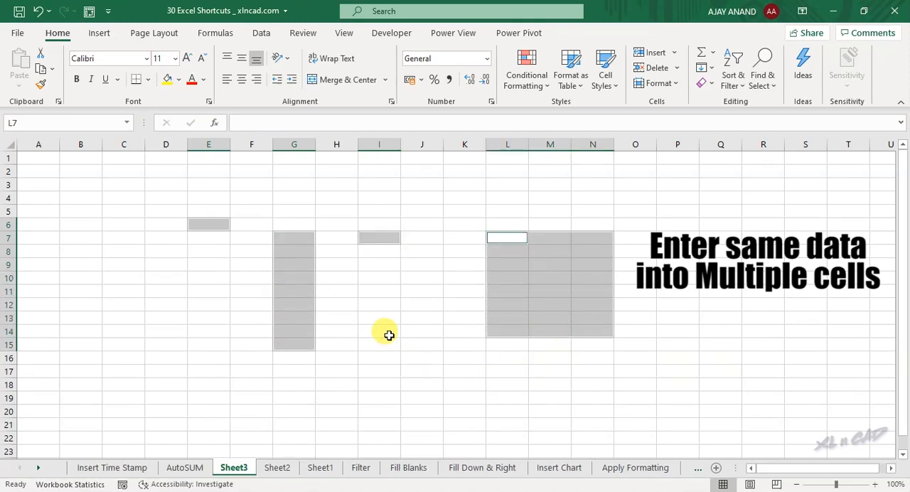
text(xlncad)
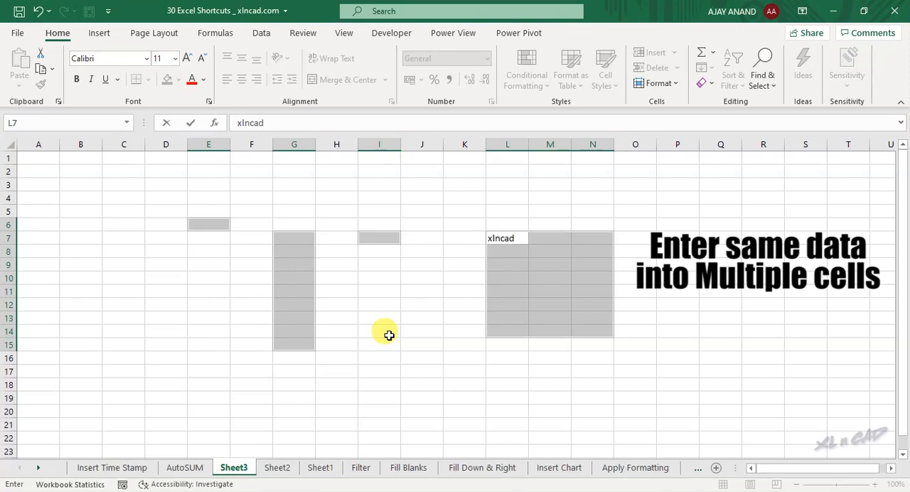
text(.com)
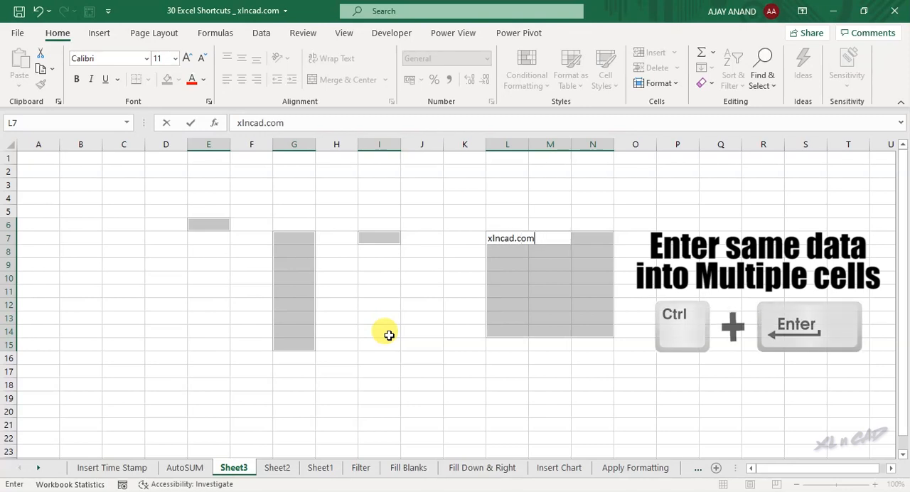
key(ctrl+Return)
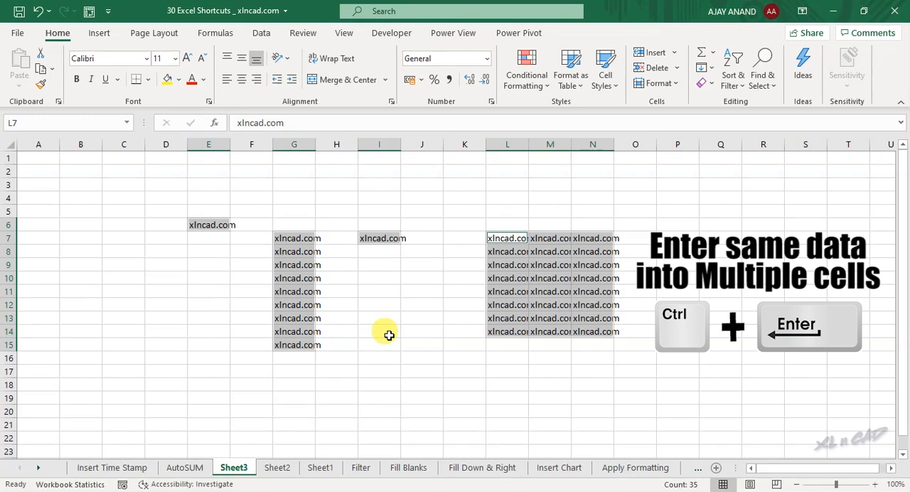
click(286, 250)
click(290, 290)
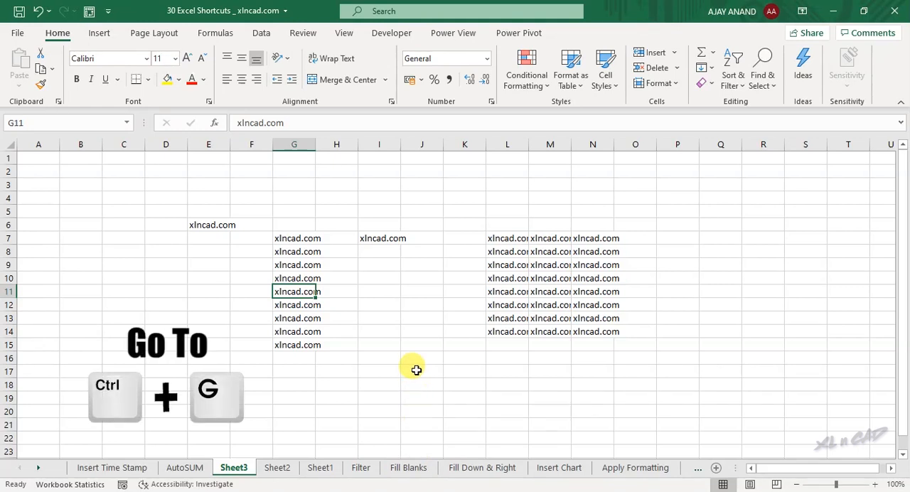
Jump to cell A1 of the Fill Blanks sheet using Go To with the reference 'Fill Blanks'!A1
key(ctrl+g)
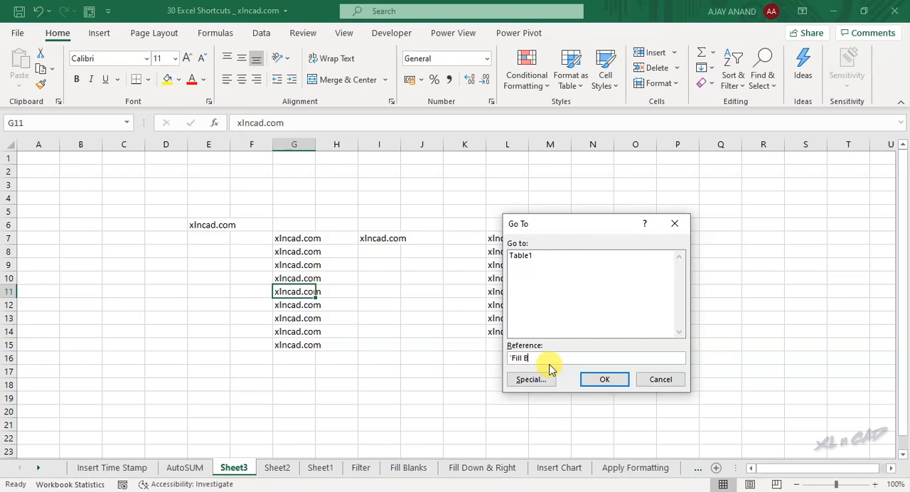
text(lanks)
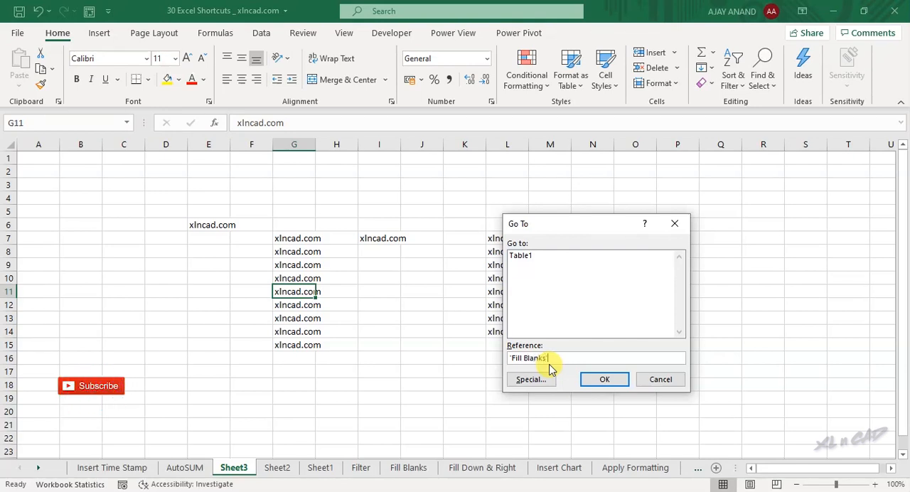
text('!A1)
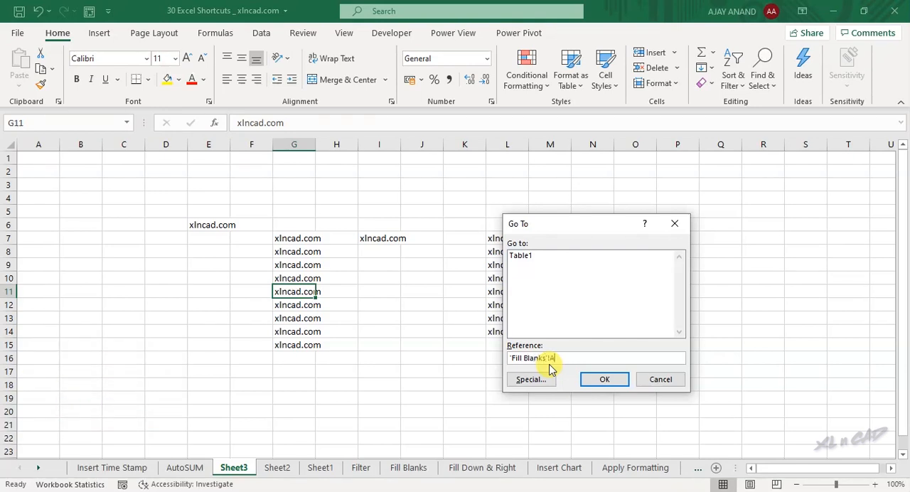
click(605, 382)
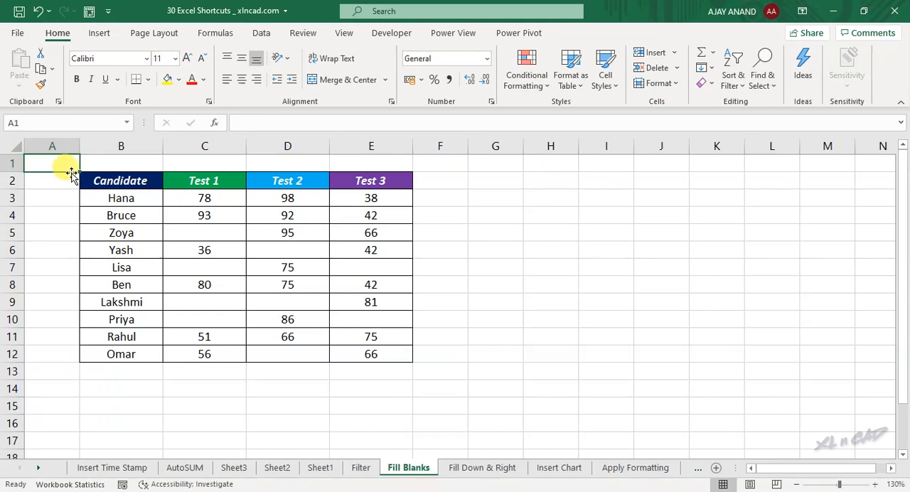
Select all blank cells within the test score range B2:E12 using Go To Special with Blanks
click(205, 234)
click(284, 250)
click(366, 268)
drag(206, 303, 266, 303)
drag(147, 186, 398, 350)
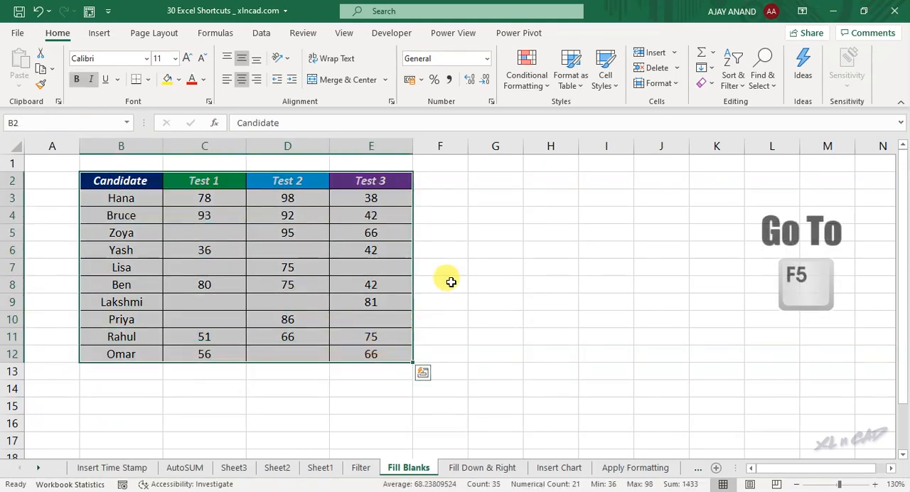
key(F5)
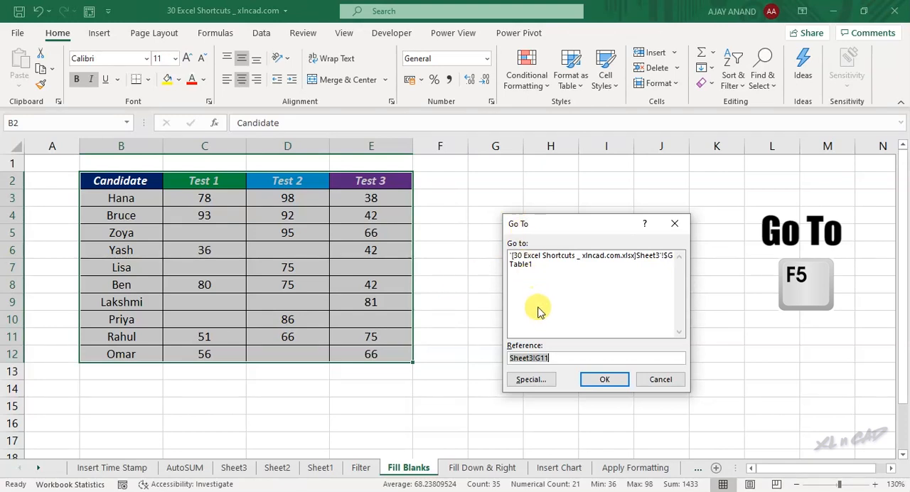
click(530, 381)
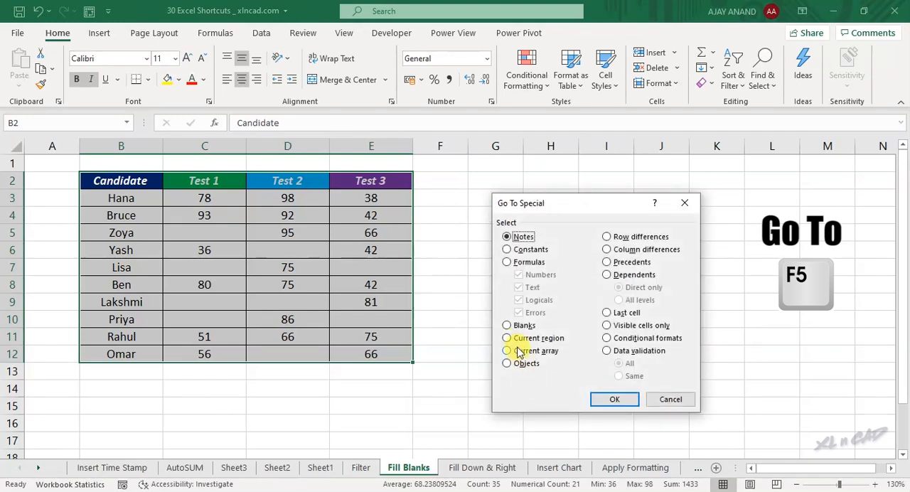
click(602, 400)
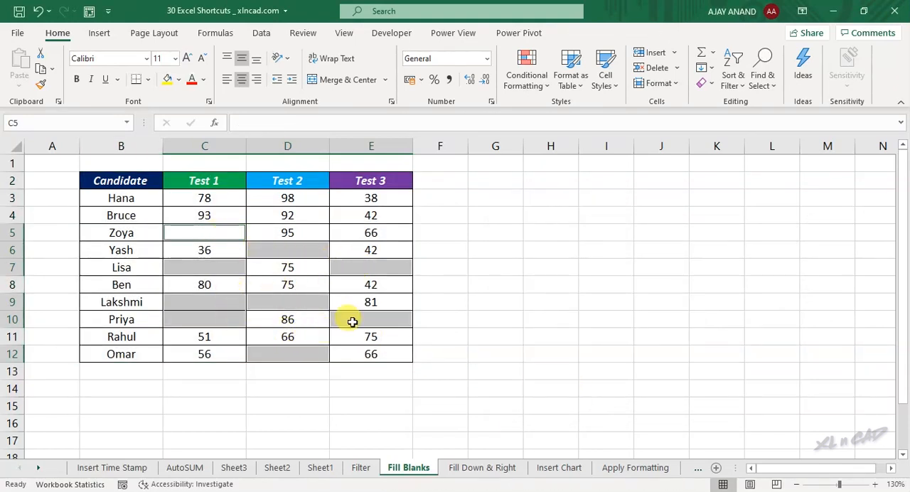
Enter Absent in all the selected blank score cells at once and check the filled cells
text(Absent)
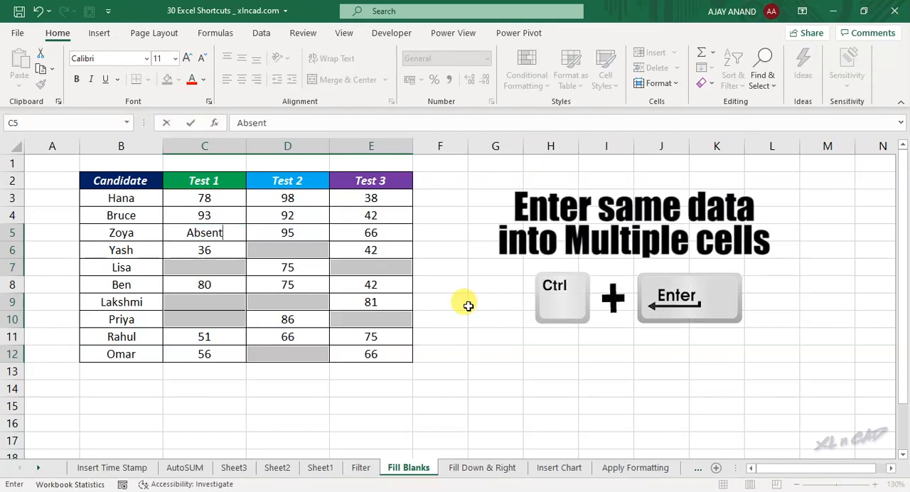
key(ctrl+Return)
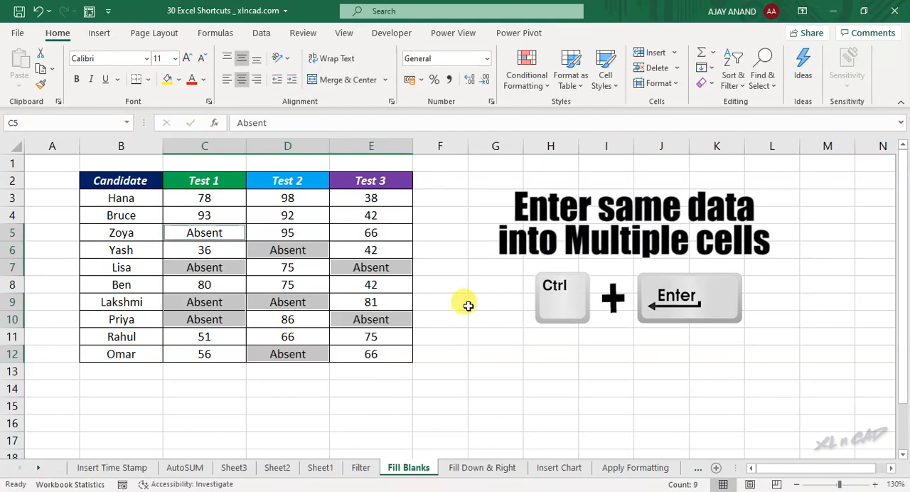
click(311, 255)
click(213, 304)
click(276, 302)
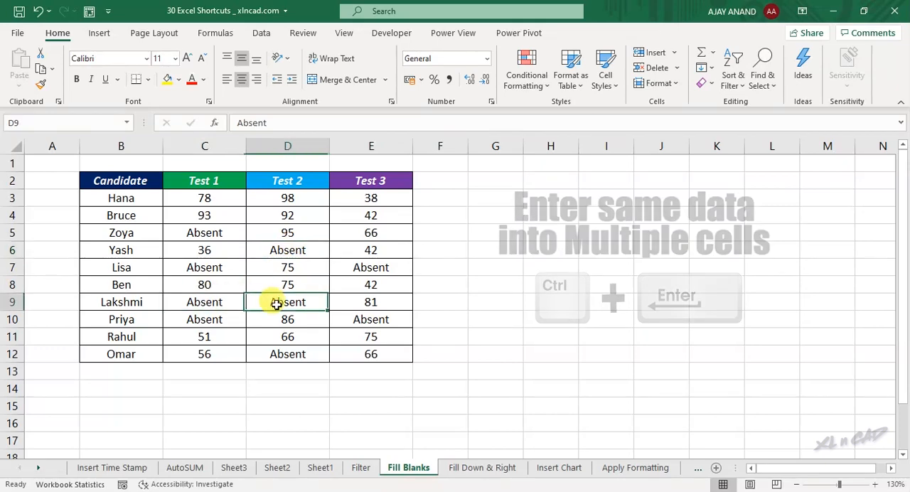
click(351, 321)
Open the Fill Down & Right sheet and enter =C2 in G2 under the second EB Tariff Savings header
click(451, 468)
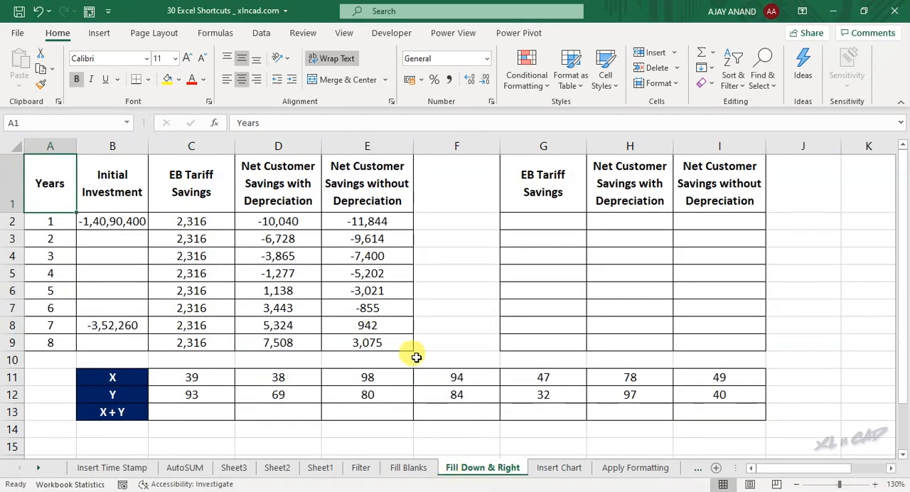
click(193, 221)
click(277, 220)
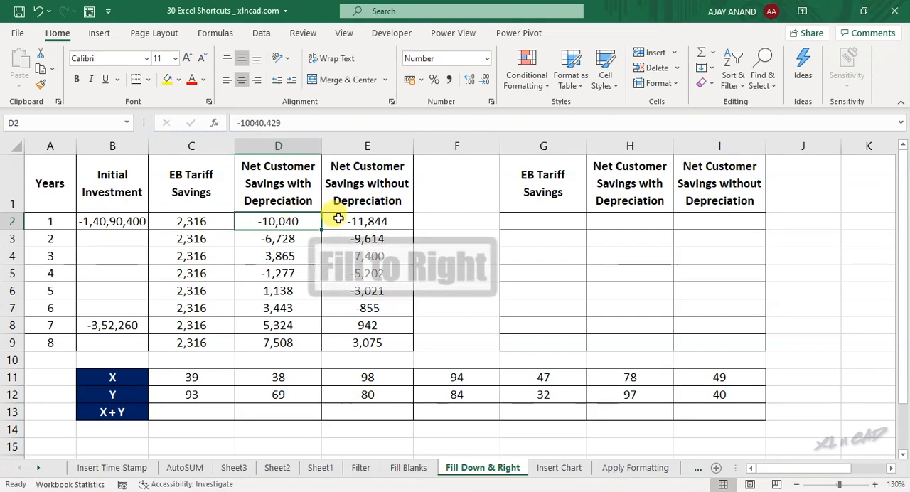
click(349, 220)
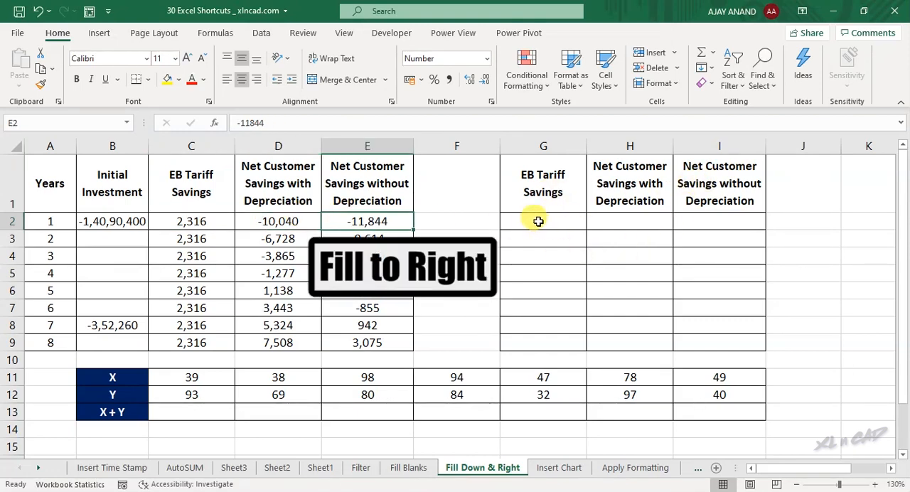
click(538, 221)
text(=)
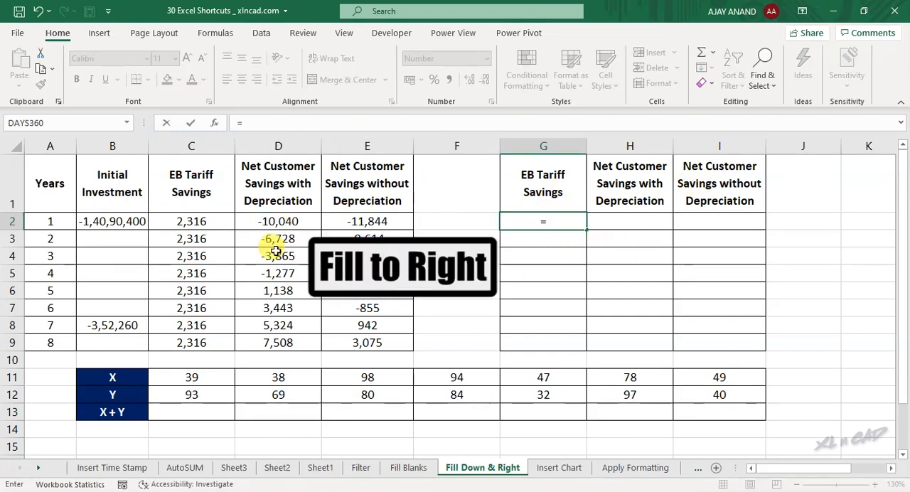
click(209, 222)
key(Return)
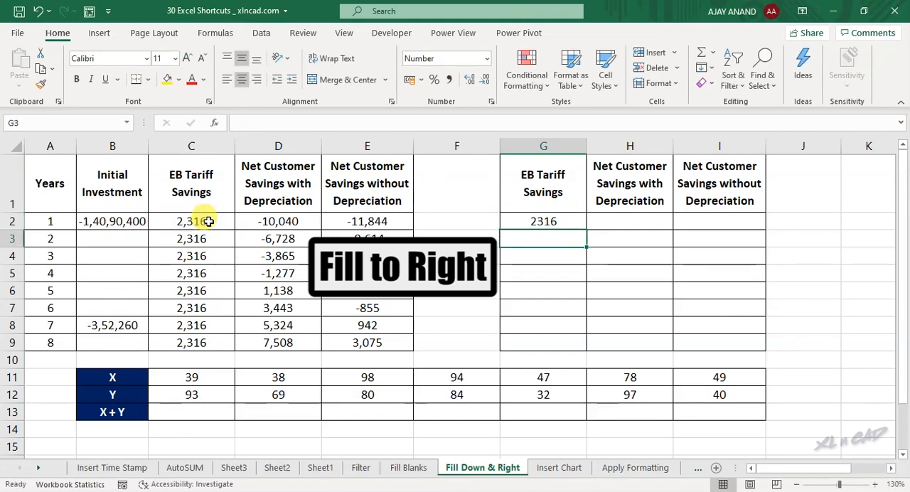
Fill the G2 formula right across to I2, and fill G2:I2 down through row 9
drag(537, 221, 687, 219)
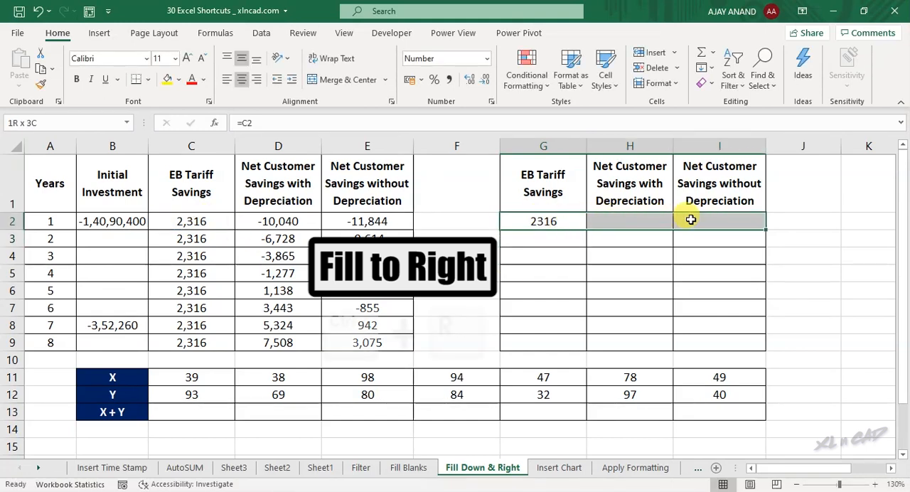
key(ctrl+r)
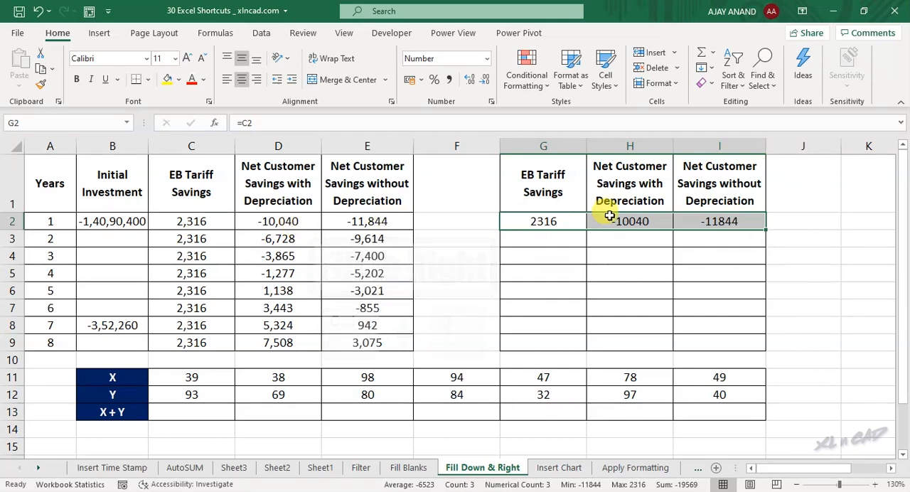
drag(563, 219, 794, 334)
key(ctrl+d)
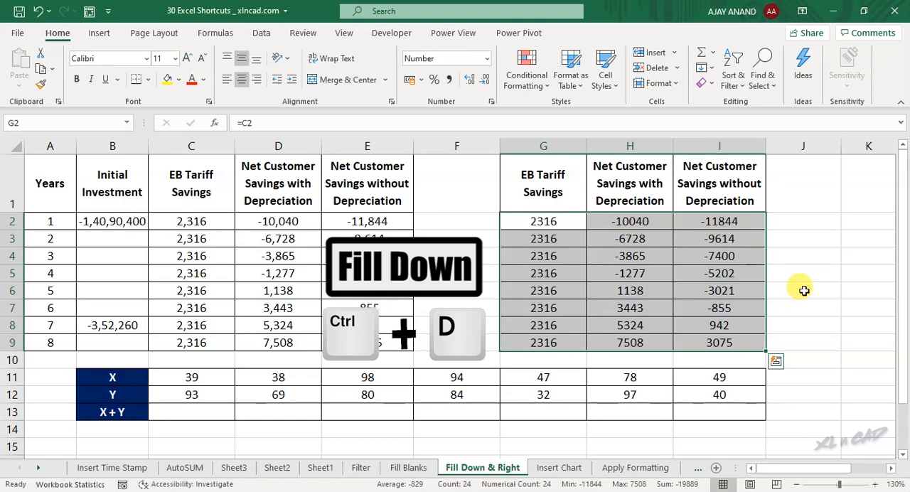
Enter the formula =C11+C12 in C13, the first cell of the X + Y row
click(618, 273)
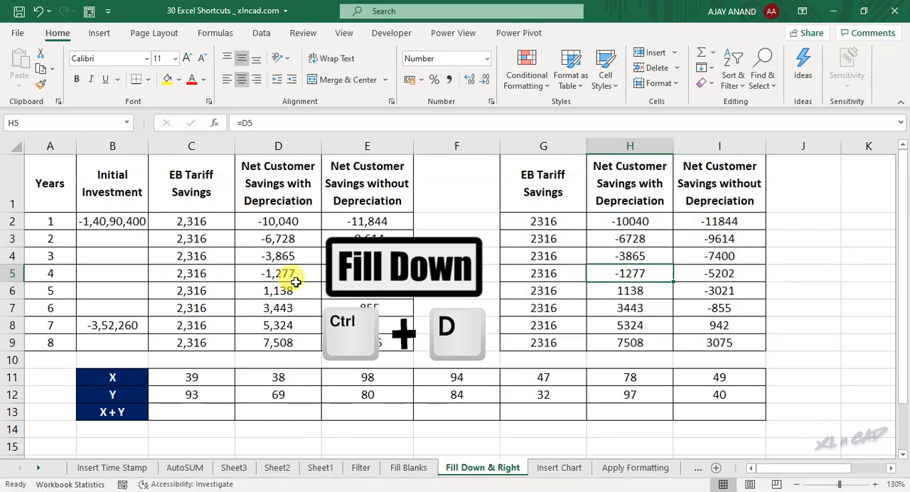
click(207, 410)
text(=)
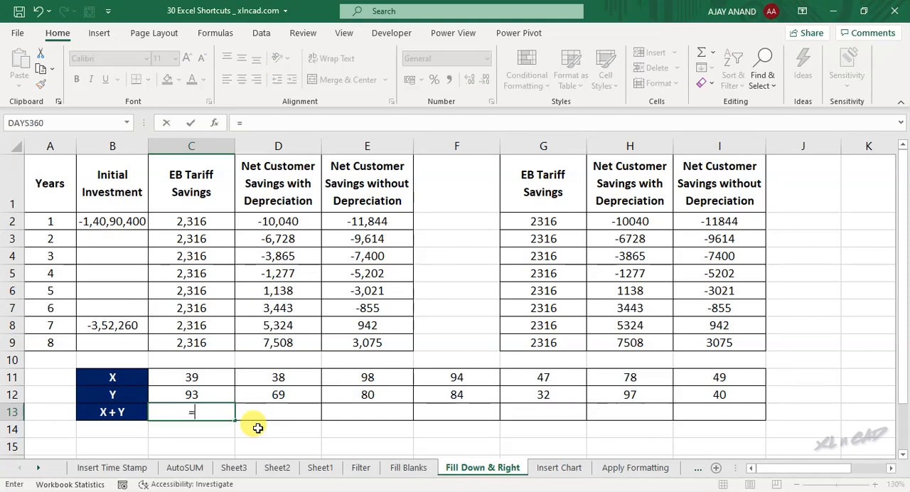
click(208, 378)
text(+)
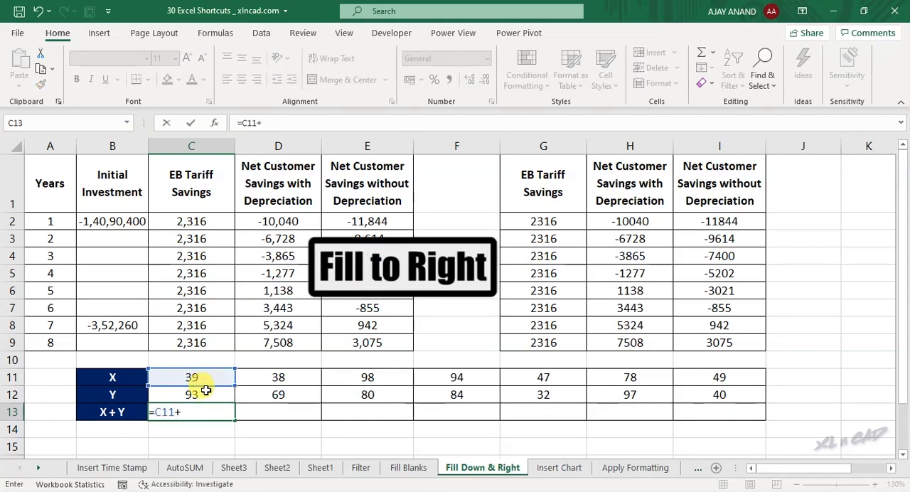
key(Return)
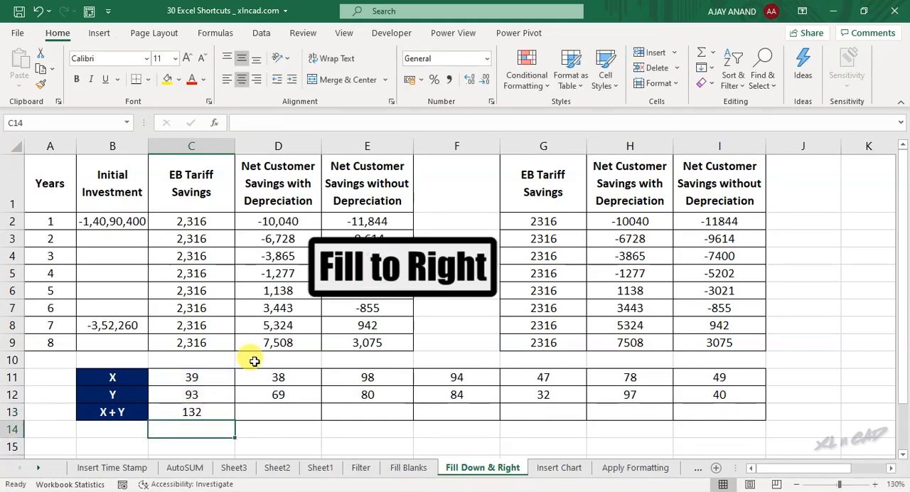
Fill the C13 formula right across to I13 and inspect the formula in I13
drag(203, 410, 725, 398)
key(ctrl+r)
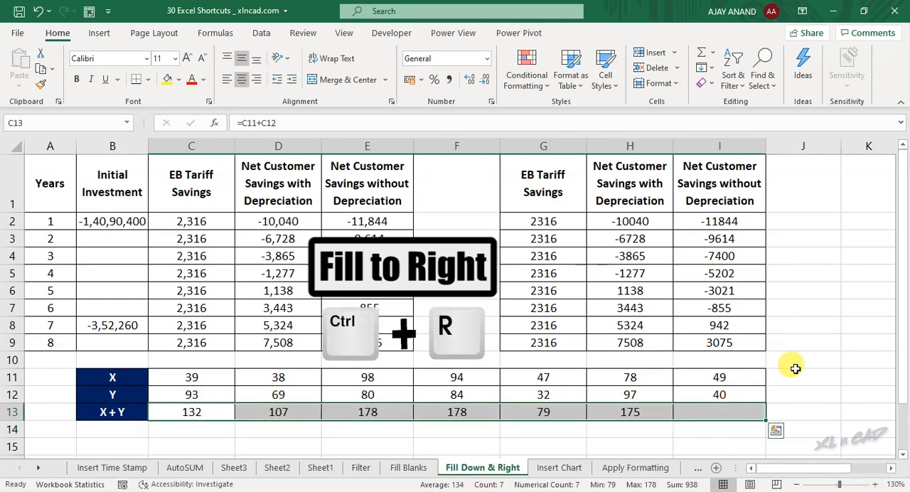
double_click(742, 412)
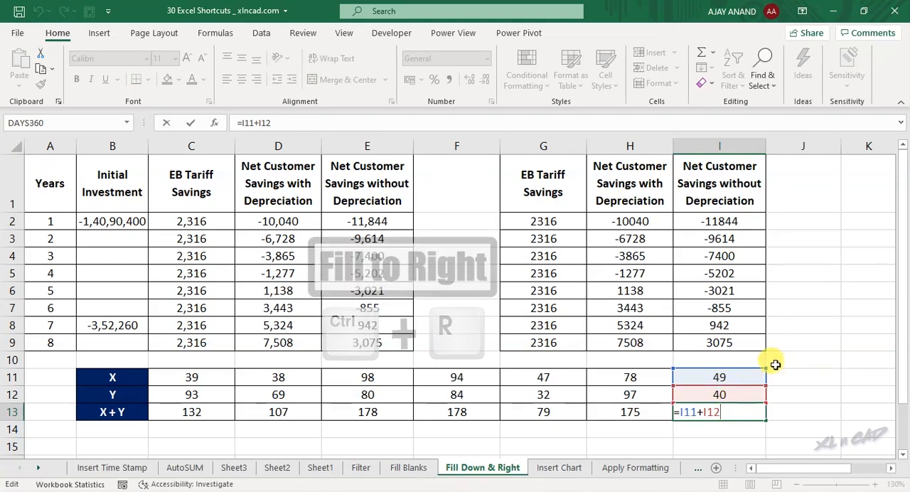
key(Escape)
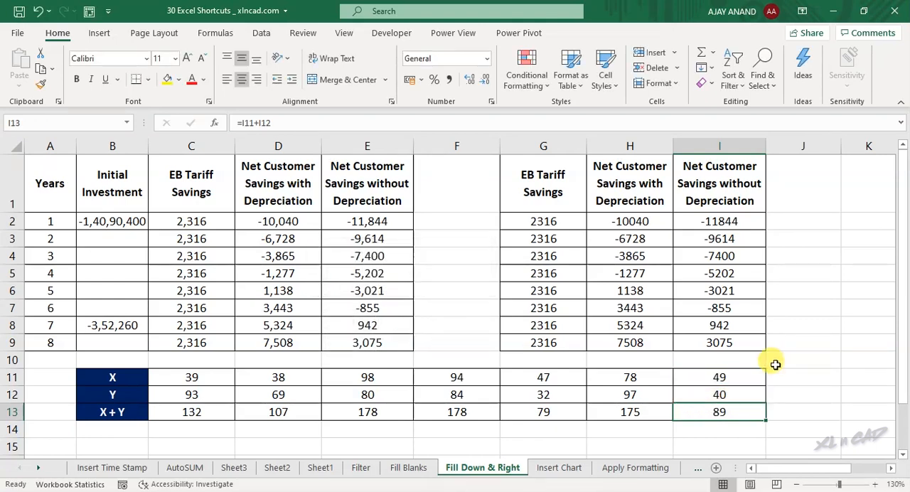
On the Insert Chart sheet, insert a default column chart from B2:C7 and move it clear of the data
click(542, 468)
drag(135, 183, 228, 270)
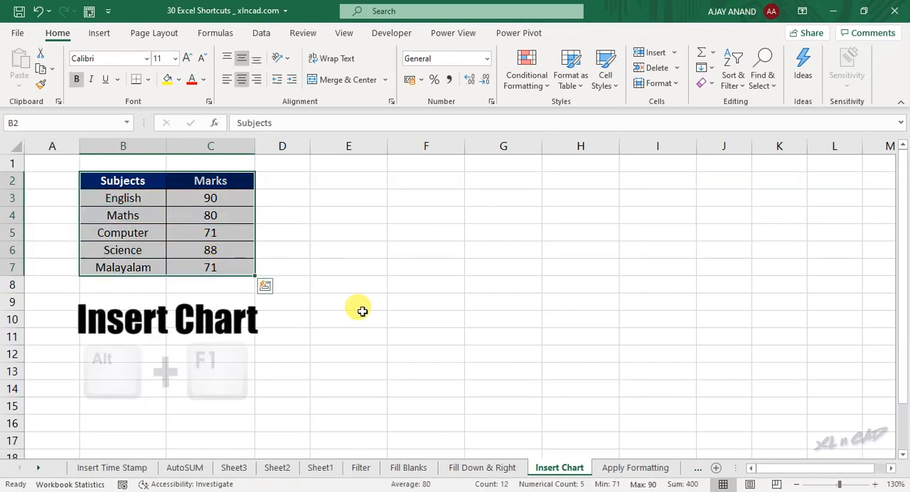
key(alt+F1)
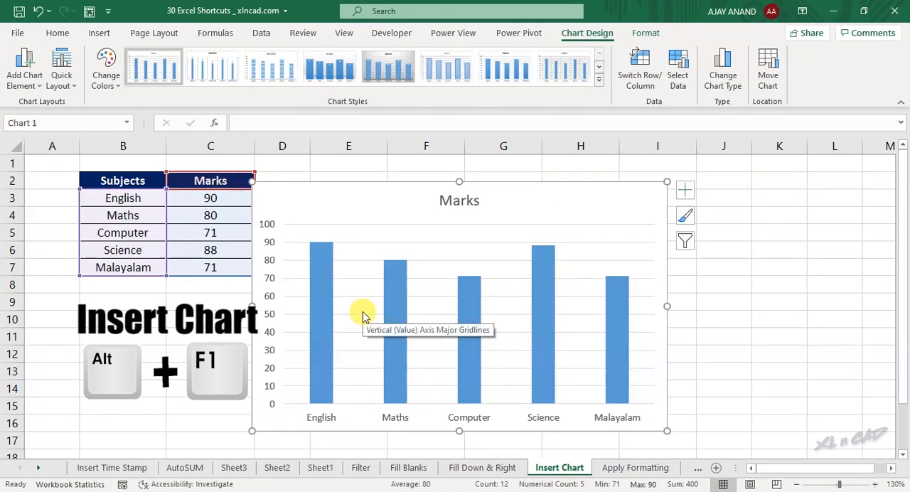
drag(330, 197, 412, 186)
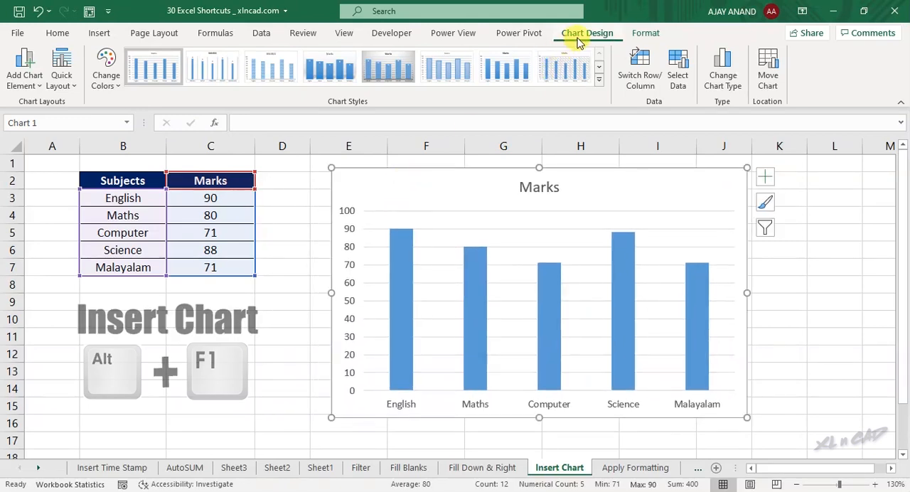
Open the Apply Formatting sheet and apply an outline border around the sales table B2:H13
click(608, 471)
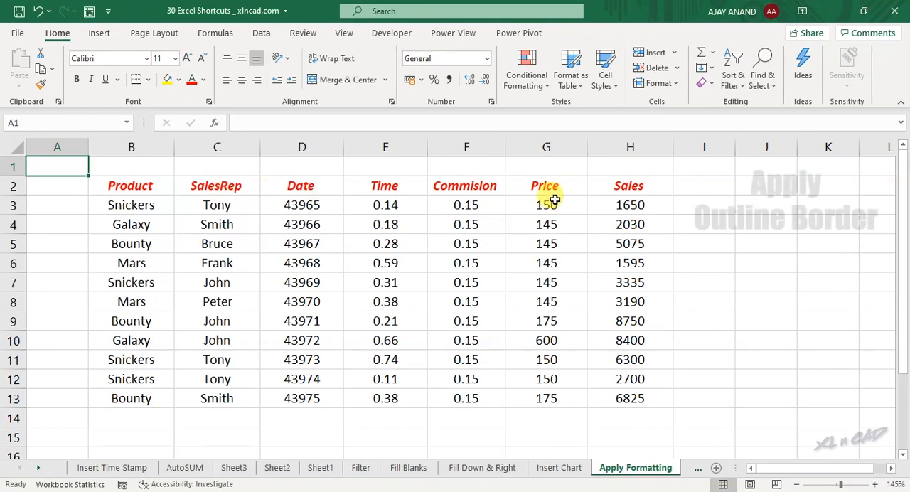
click(130, 188)
drag(161, 193, 638, 404)
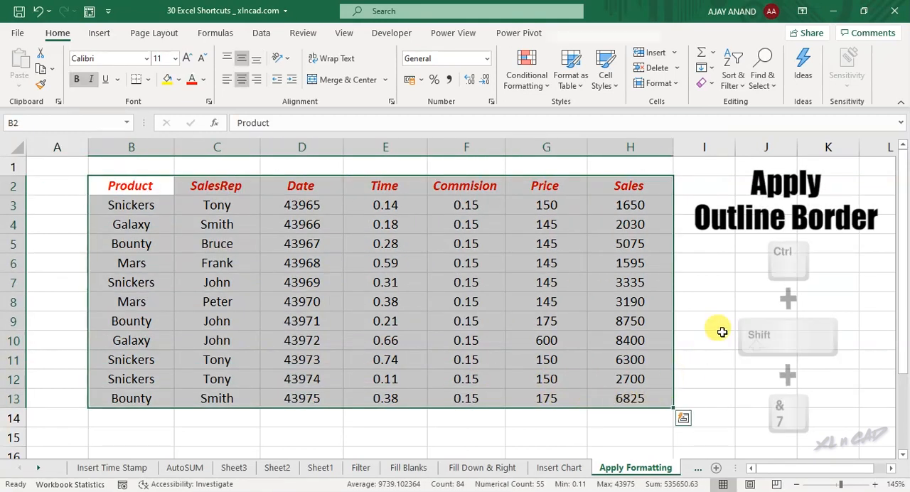
click(388, 265)
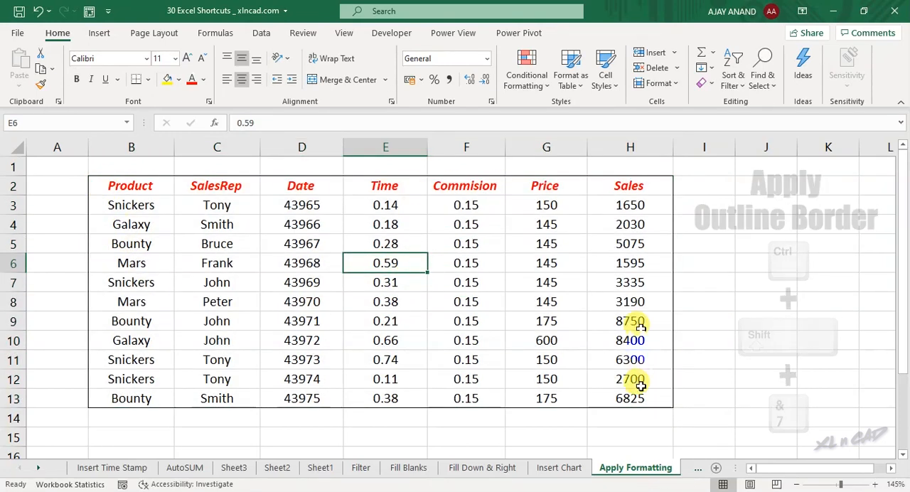
Apply All Borders to every cell of the sales table B2:H13 and deselect the range
drag(128, 187, 619, 399)
key(alt)
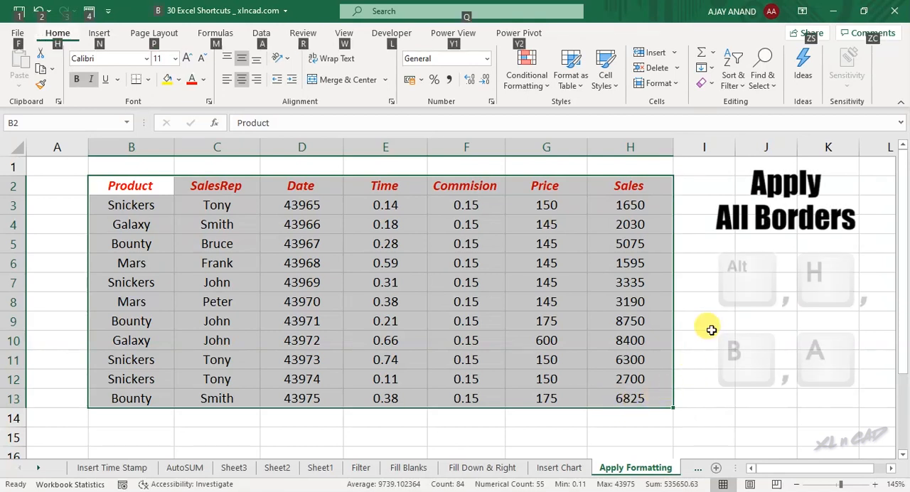
key(h)
key(b)
key(a)
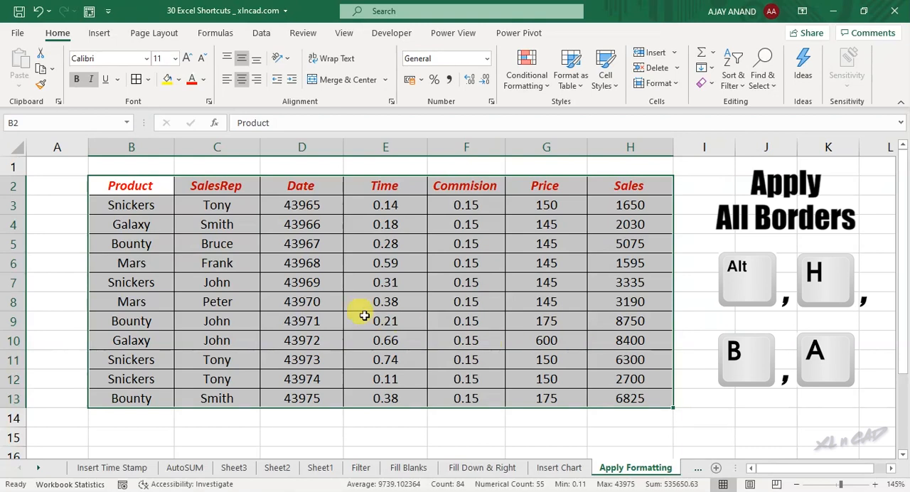
click(299, 264)
click(265, 339)
click(202, 277)
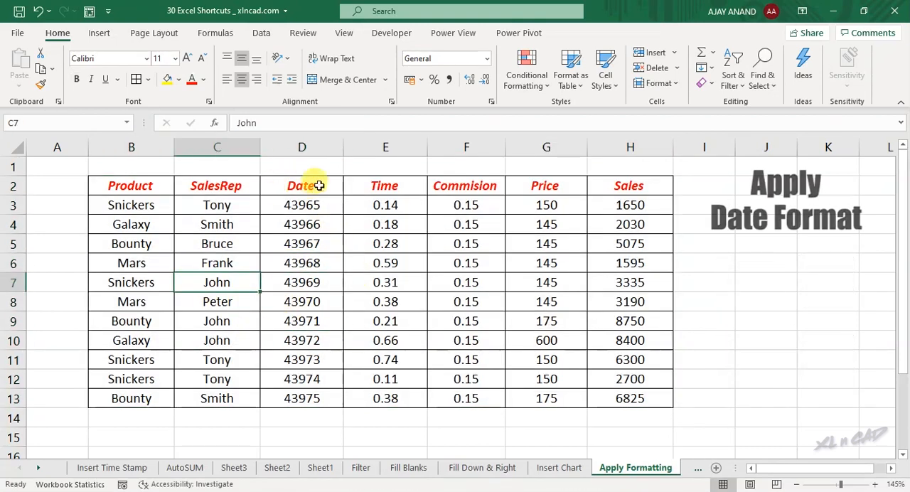
Apply the day-month-year date format to D3:D13 and the hours-and-minutes time format to E3:E13
drag(299, 206, 308, 390)
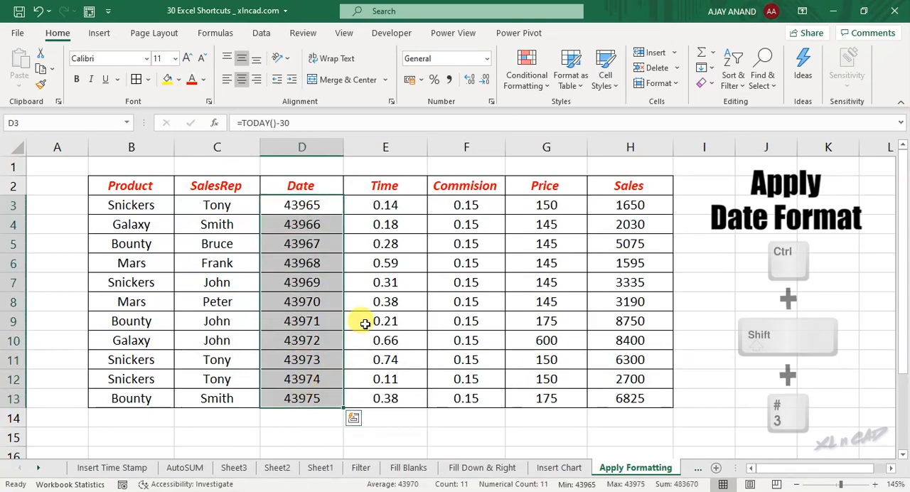
key(ctrl+shift+numbersign)
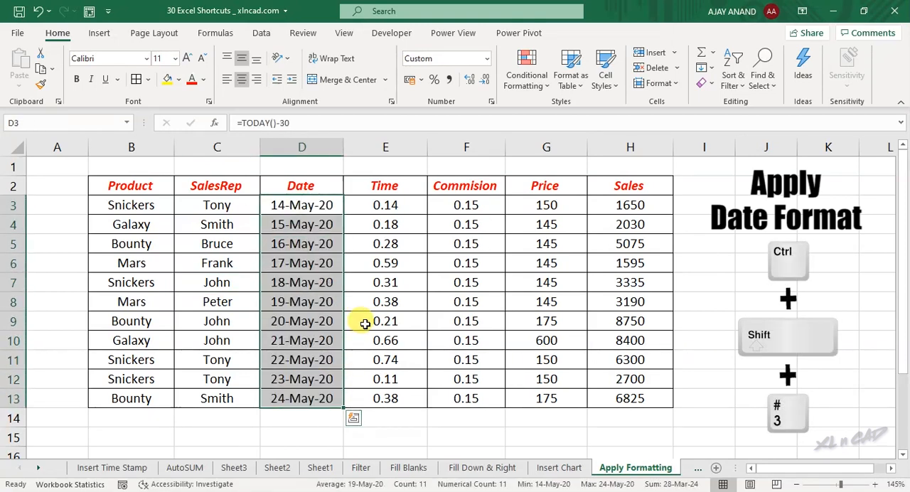
click(308, 205)
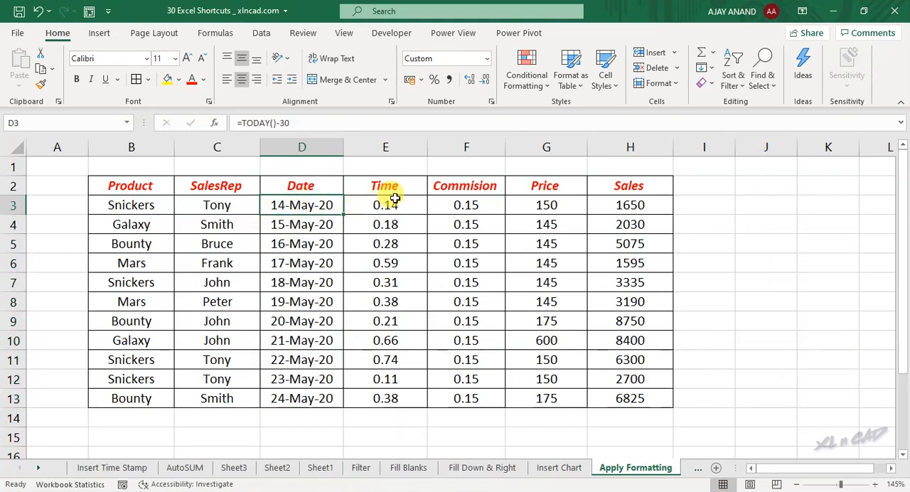
drag(394, 209, 398, 391)
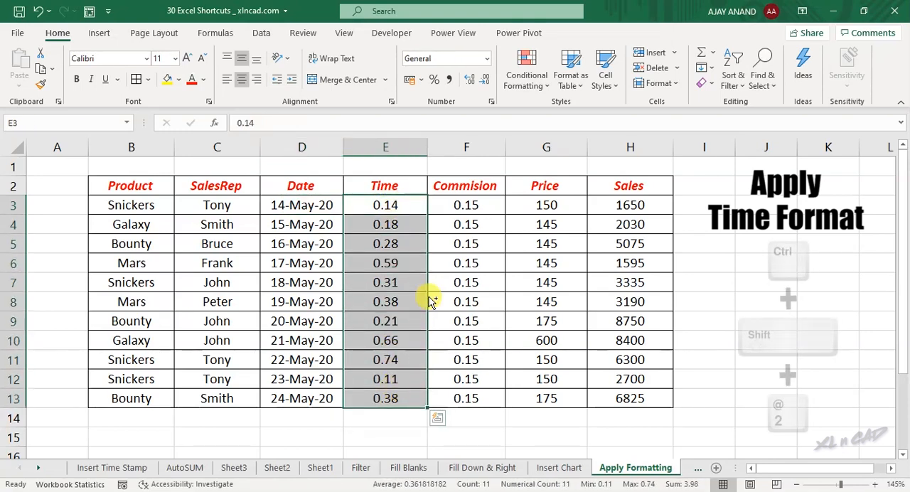
key(ctrl+shift+2)
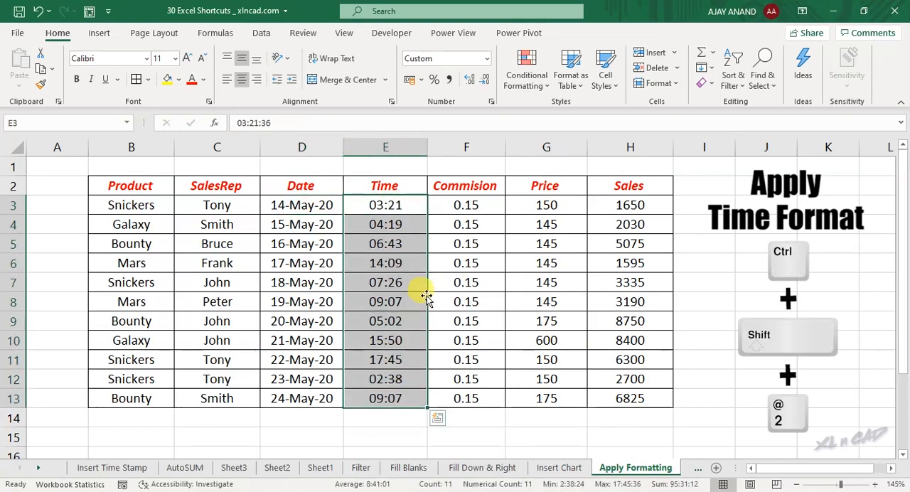
click(392, 205)
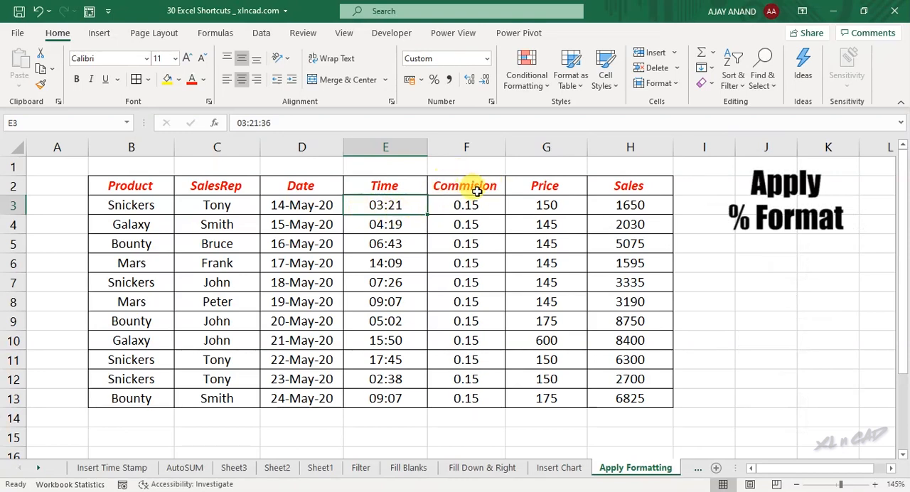
Apply the Percentage format to the Commision values F3:F13 and the two-decimal Number format to the Price values G3:G13
drag(461, 205, 466, 395)
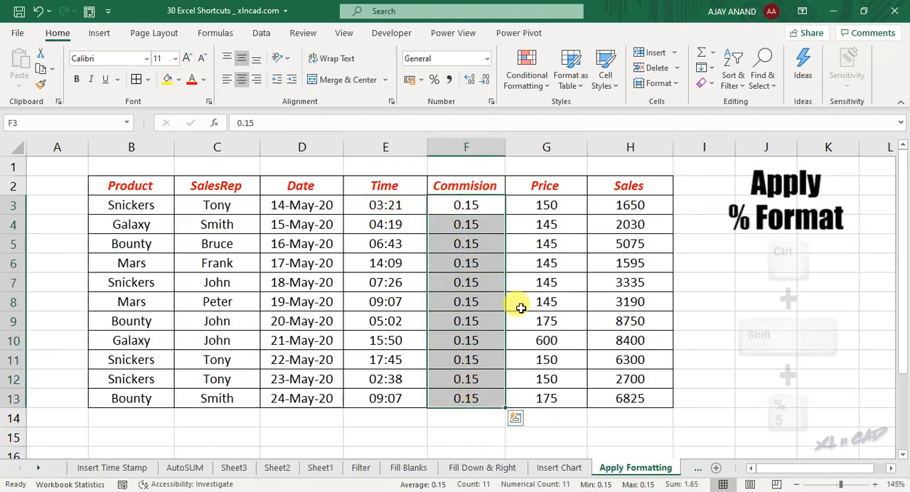
key(ctrl+shift+percent)
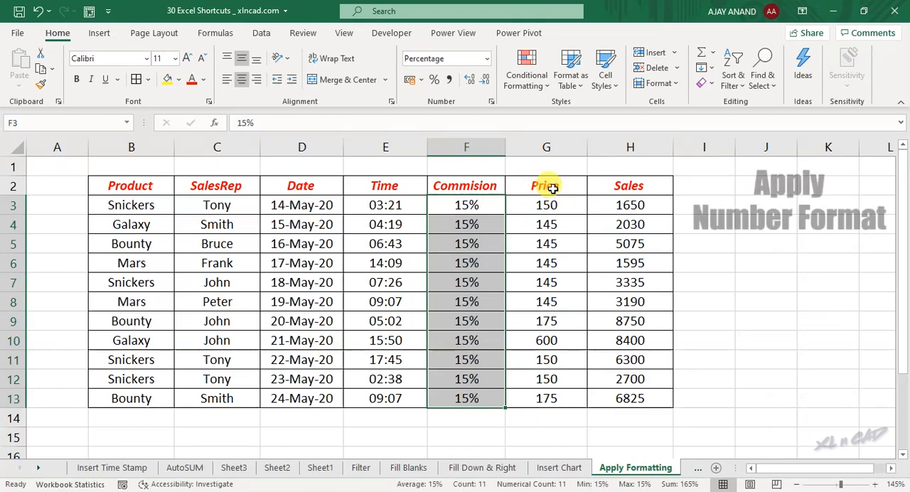
drag(551, 203, 553, 396)
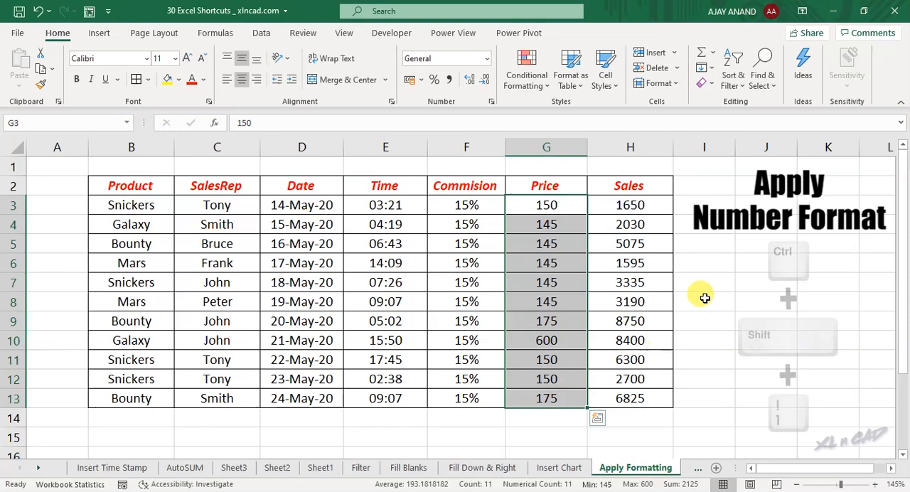
key(ctrl+shift+exclam)
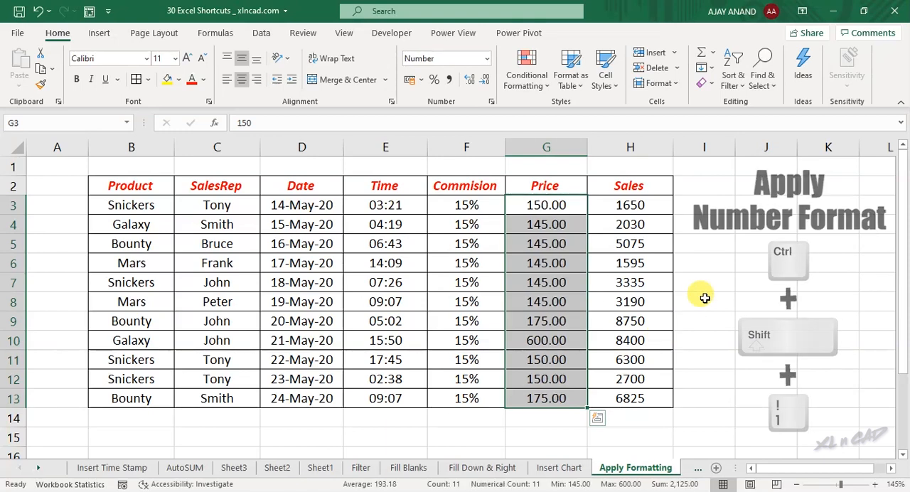
Apply the two-decimal Currency format to the Sales values H3:H13
drag(632, 208, 645, 396)
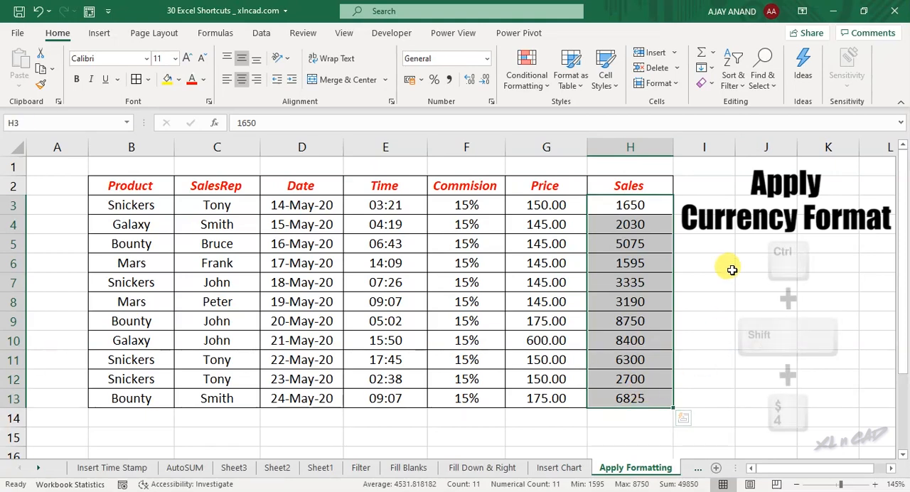
key(ctrl+shift+dollar)
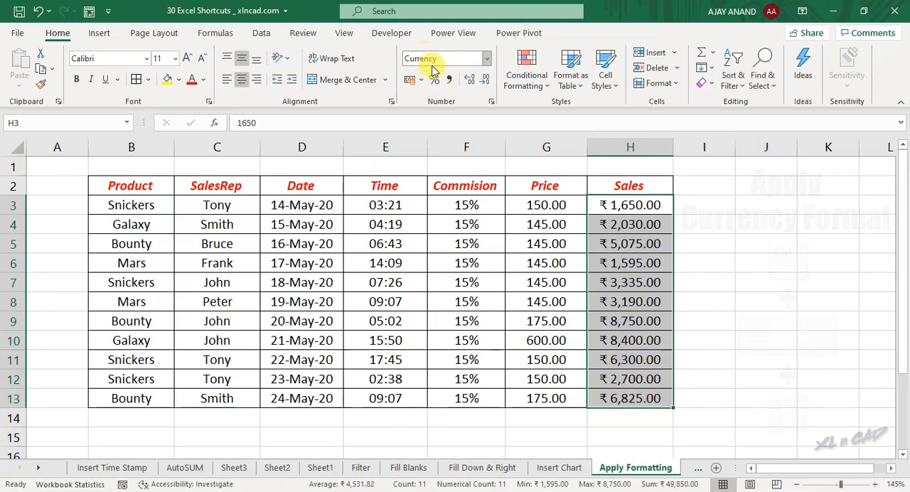
click(269, 242)
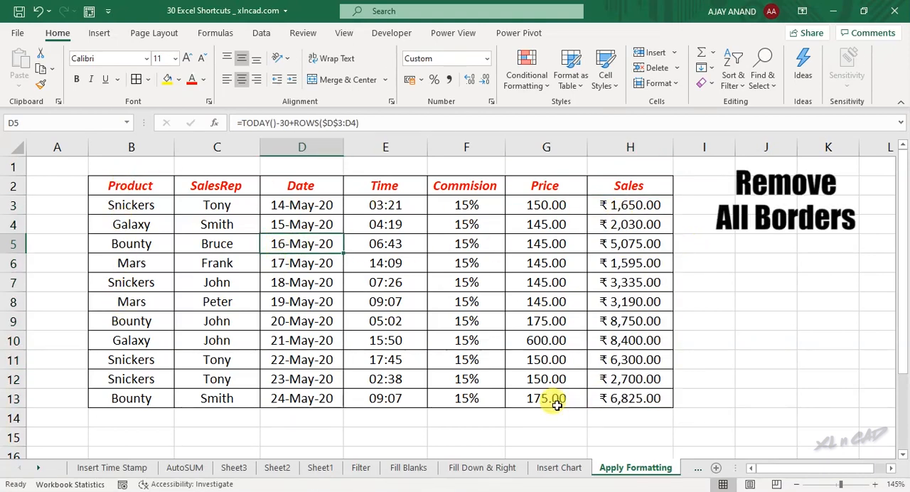
Remove all borders from the sales table B2:H13 and deselect the range
drag(130, 187, 596, 398)
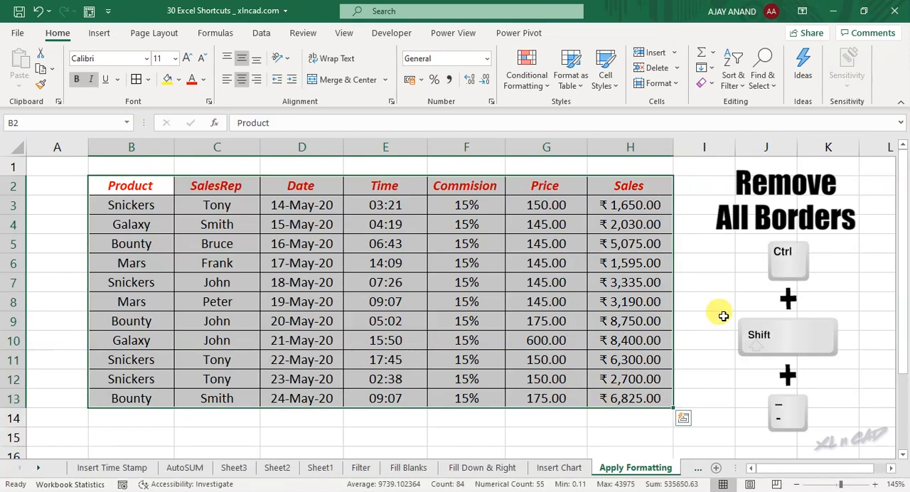
key(ctrl+shift+minus)
click(723, 316)
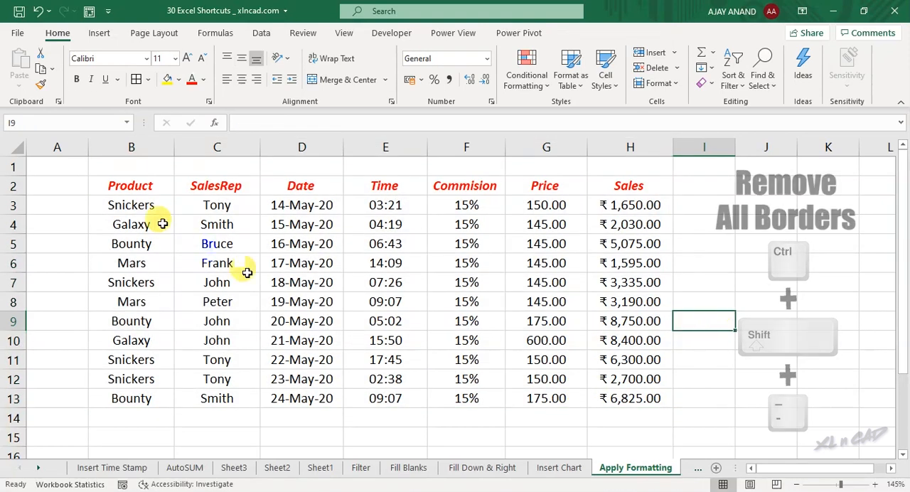
Apply strikethrough to all the text in the sales table B2:H13 and deselect the range
drag(125, 188, 647, 399)
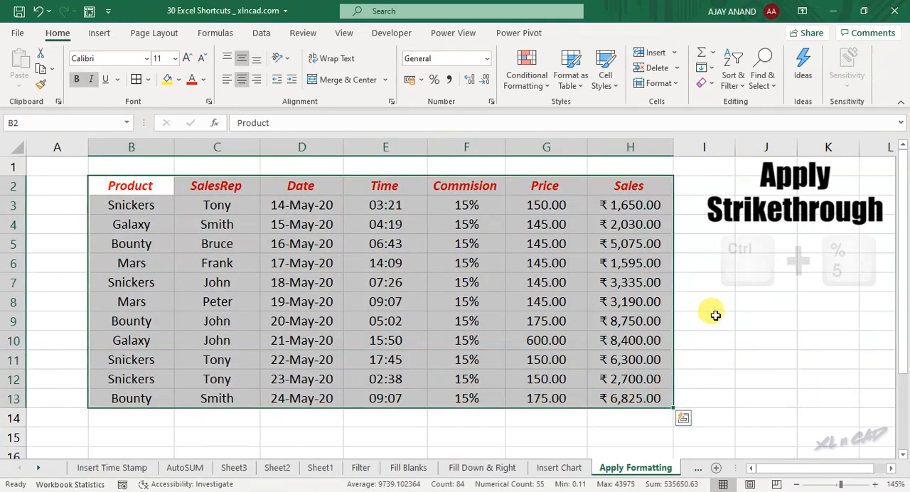
key(ctrl+5)
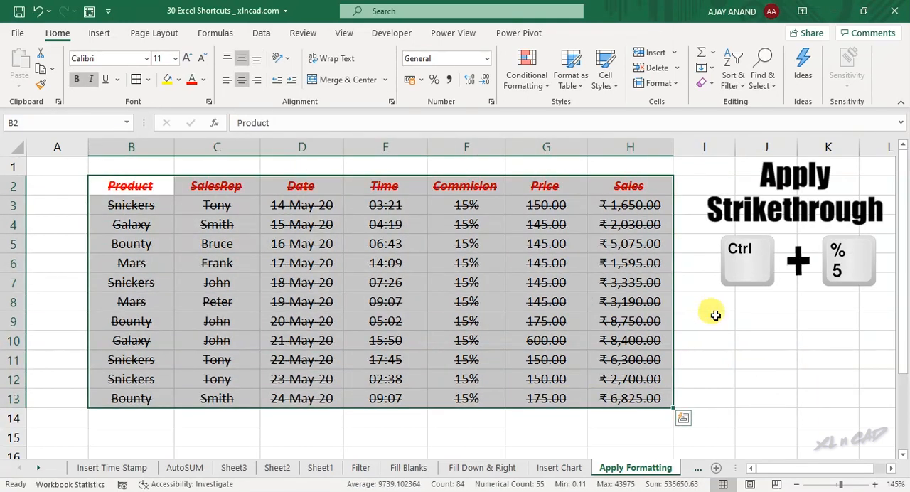
click(323, 248)
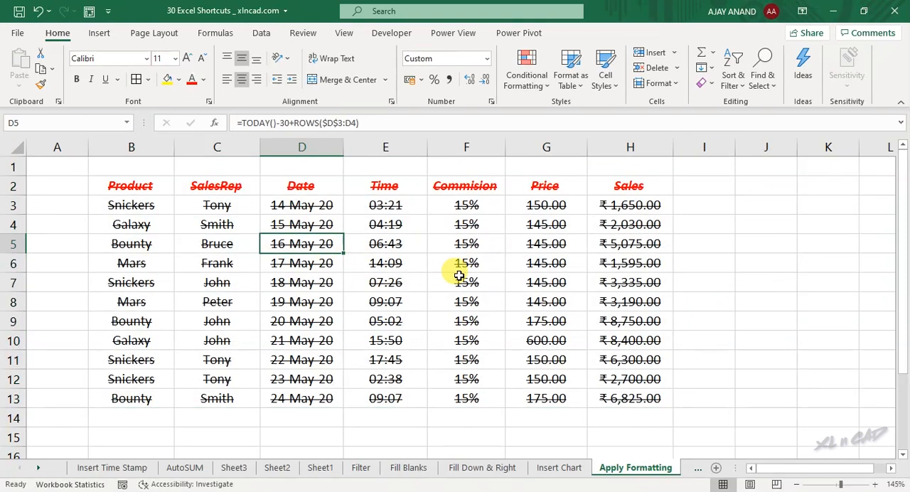
Remove the strikethrough from all the text in the sales table B2:H13 and deselect the range
drag(142, 194, 624, 390)
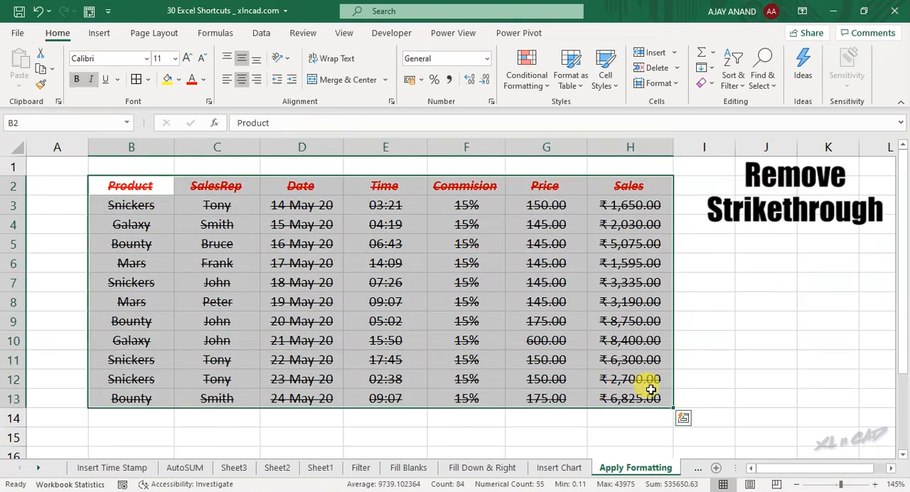
key(ctrl+5)
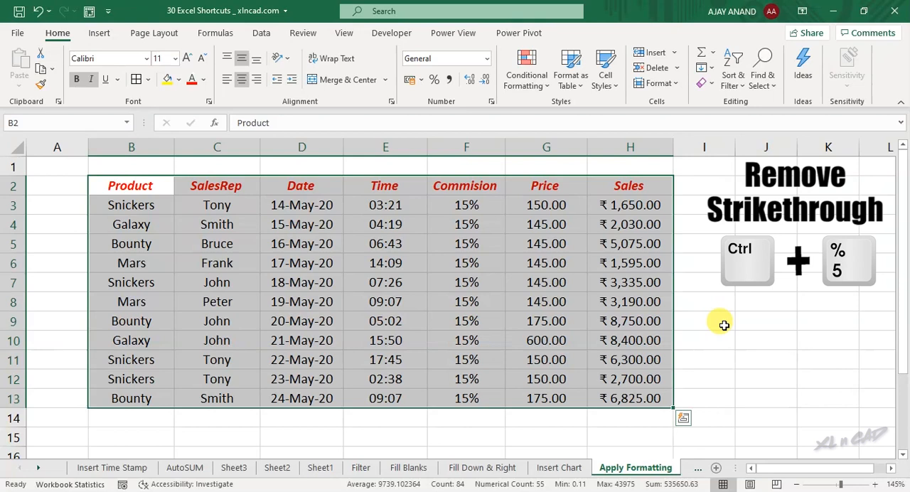
click(725, 324)
On the Show Formula sheet, inspect formulas in the Amount and Commision columns, and switch the sheet's formula display on and off again
click(696, 468)
click(647, 467)
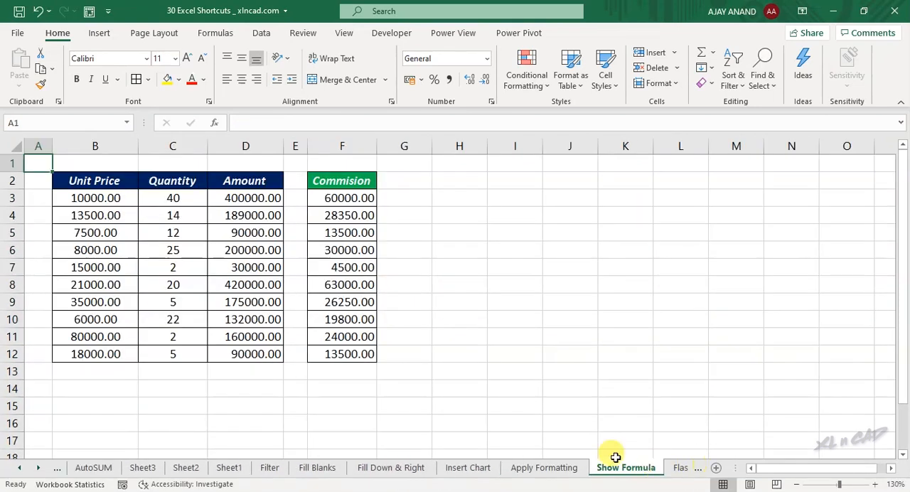
click(248, 202)
click(256, 233)
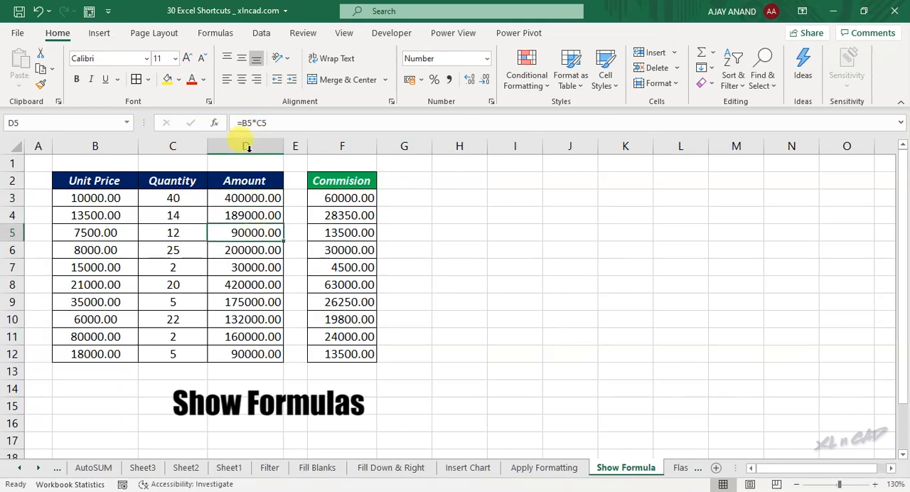
click(345, 199)
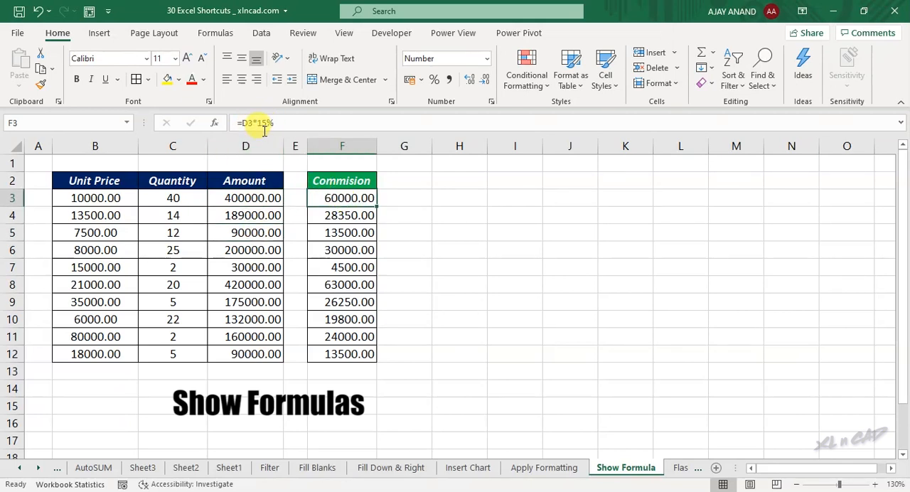
key(ctrl+grave)
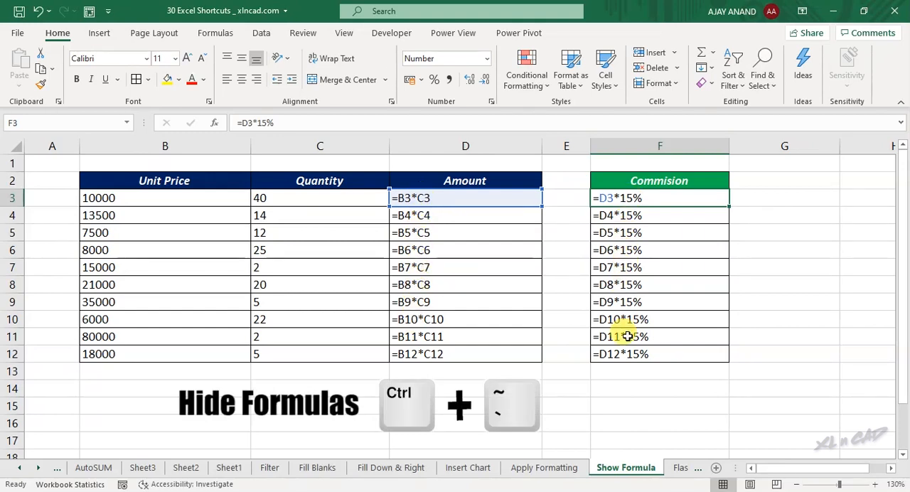
key(ctrl+grave)
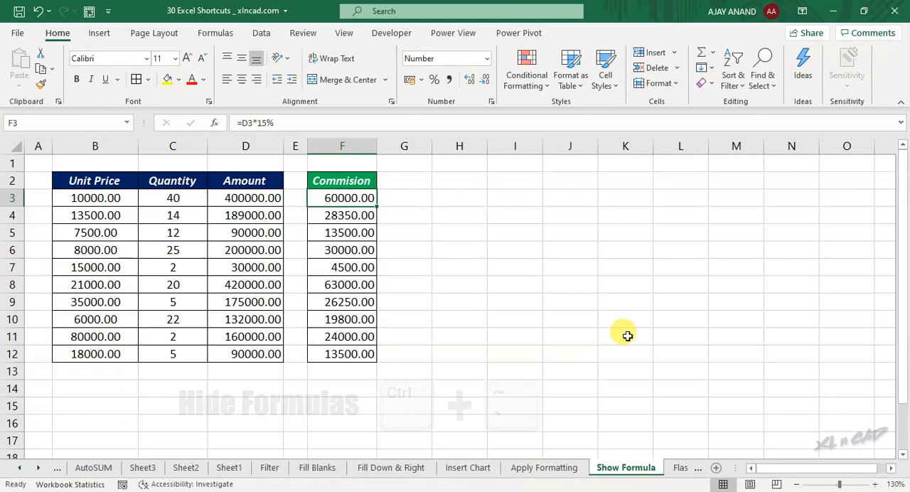
Move backward through the worksheets one at a time, from Show Formula to Sheet3
key(ctrl+Page_Up)
key(ctrl+Page_Up)
key(ctrl+Page_Up)
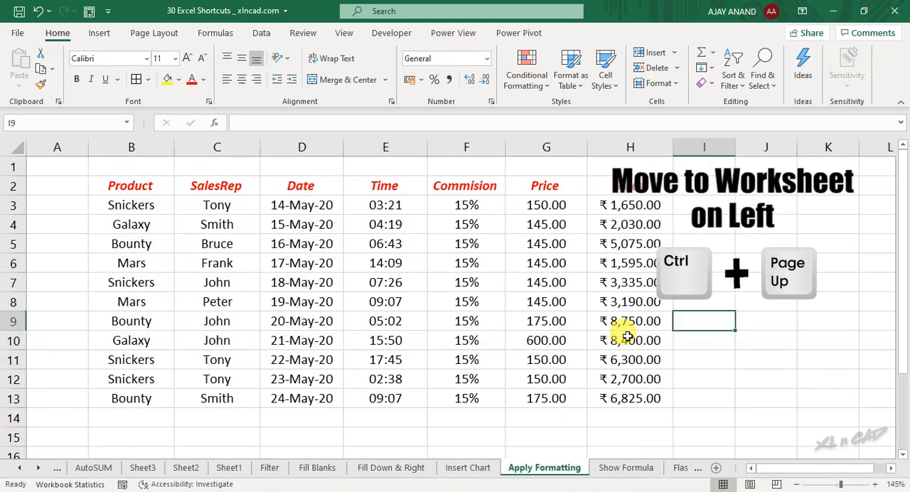
key(ctrl+Page_Up)
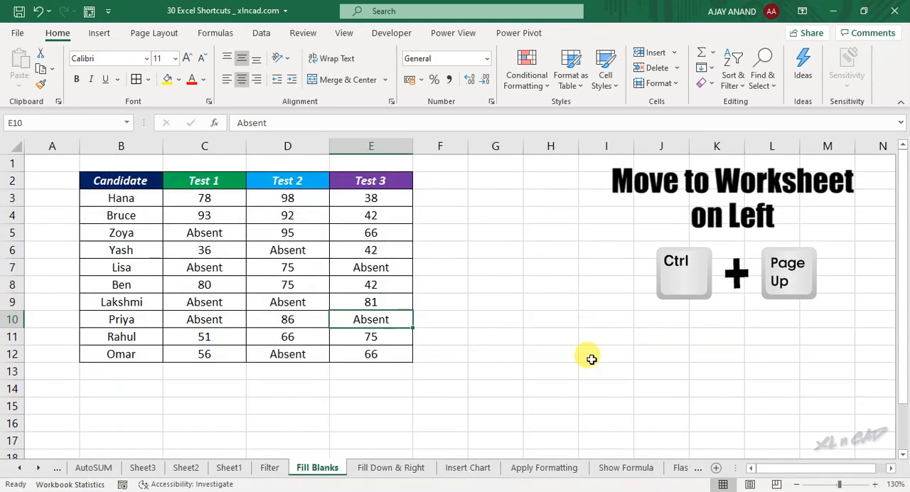
key(ctrl+Page_Up)
key(ctrl+Page_Up)
key(ctrl+Page_Up)
key(ctrl+Page_Up)
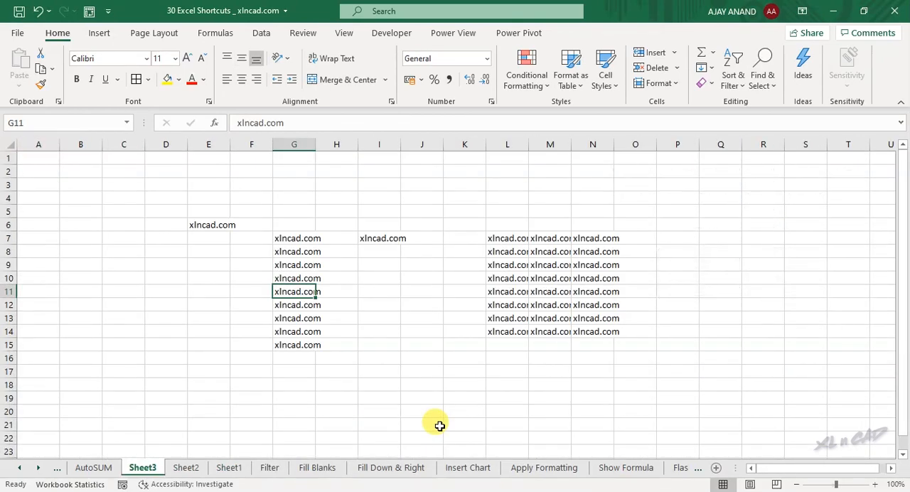
Move forward through the worksheets one at a time, from Sheet3 to the Flash Fill sheet
key(ctrl+Page_Down)
key(ctrl+Page_Down)
key(ctrl+Page_Down)
key(ctrl+Page_Down)
key(ctrl+Page_Down)
key(ctrl+Page_Down)
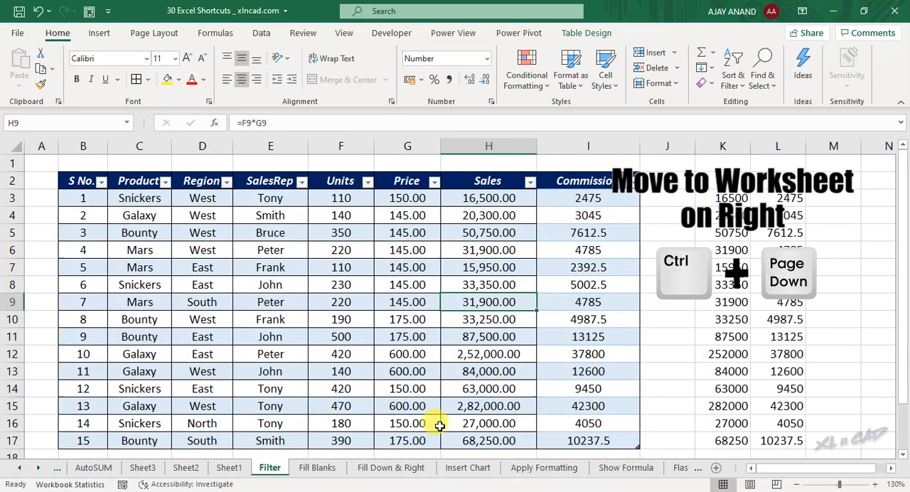
key(ctrl+Page_Down)
key(ctrl+Page_Down)
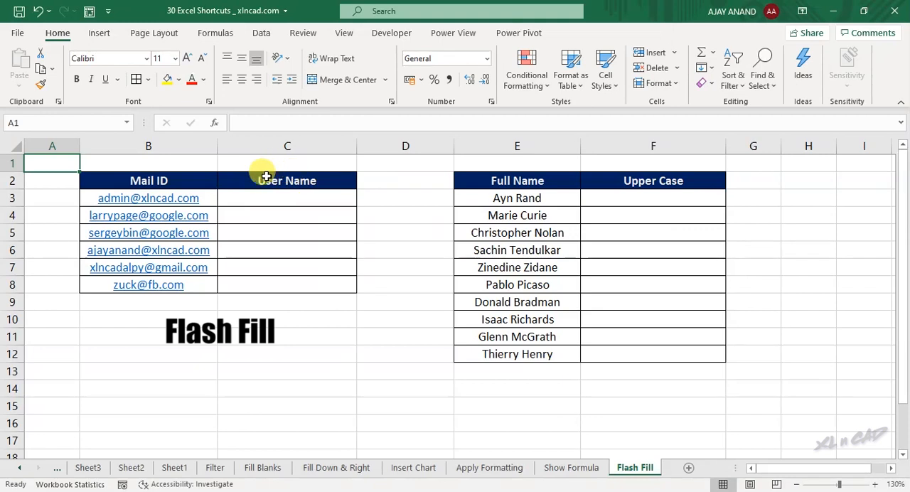
Enter "admin" as the first User Name in C3 and Flash Fill the rest of the column from the mail IDs
click(291, 199)
text(admin)
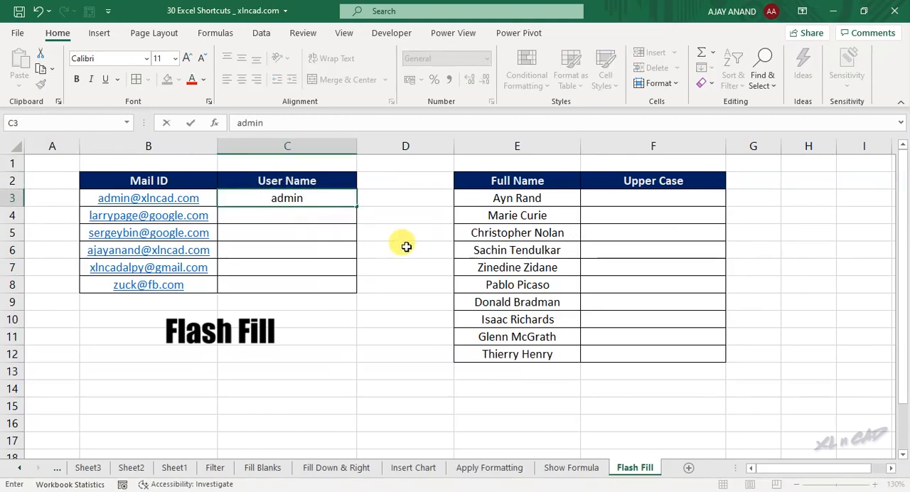
key(Return)
key(ctrl+e)
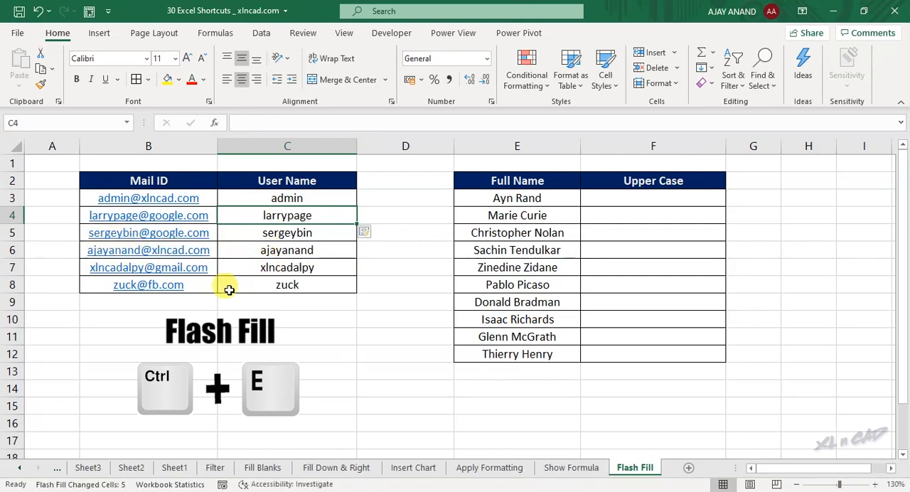
Enter "AYN RAND" as the first Upper Case value in F3 and Flash Fill the rest of the column from the full names
click(630, 201)
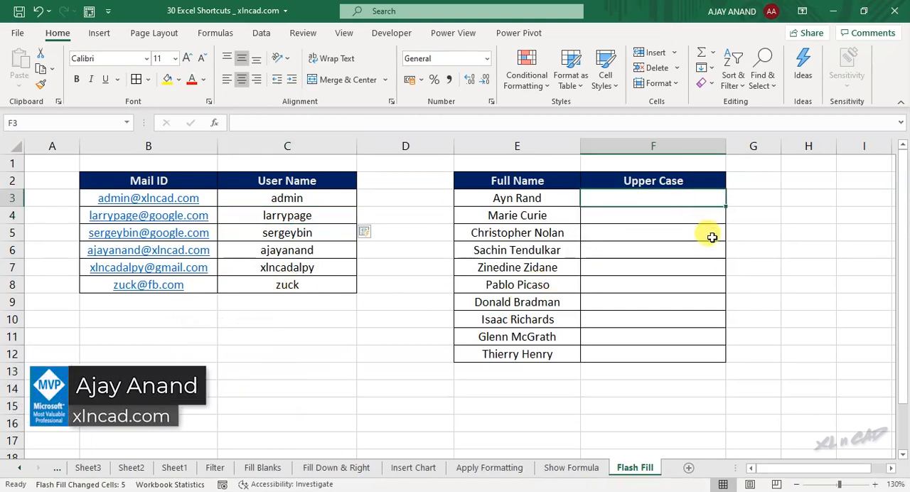
text(AYN RAND)
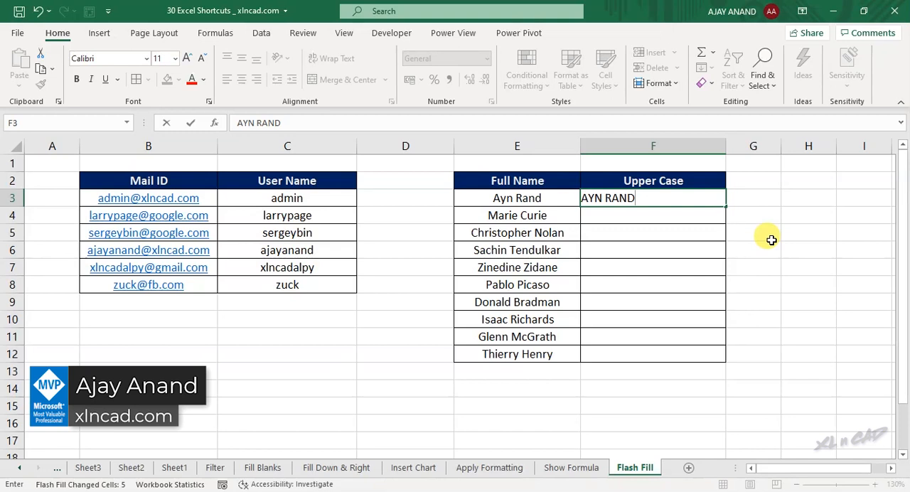
key(Return)
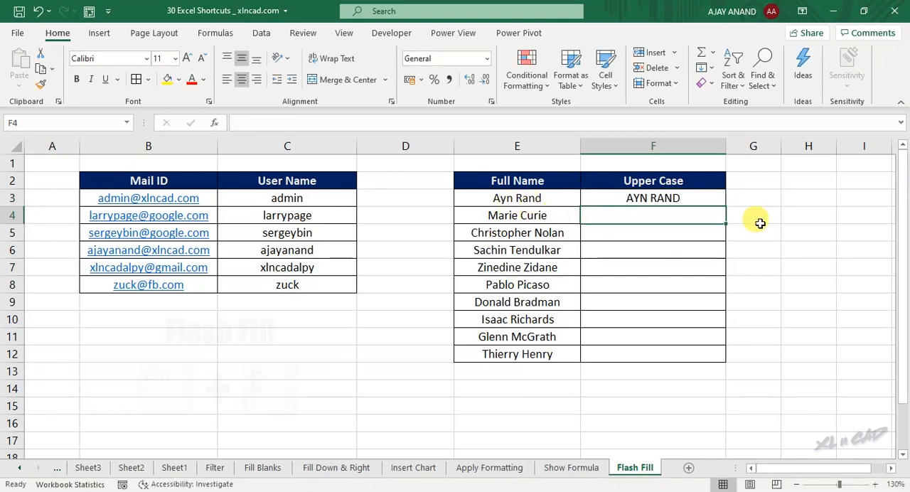
key(ctrl+e)
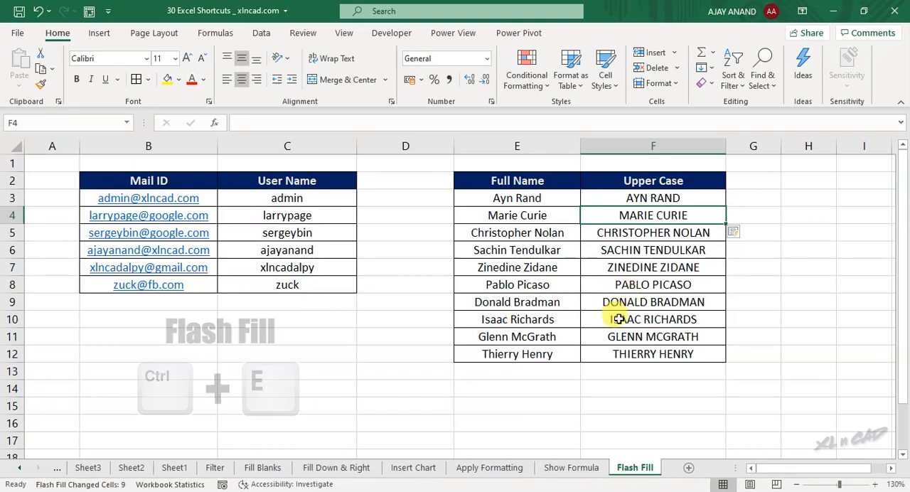
Enter three lines separated by line breaks in cell B13: "Excel Tips & Tricks", "xlncad.com" and the author's full name
click(171, 368)
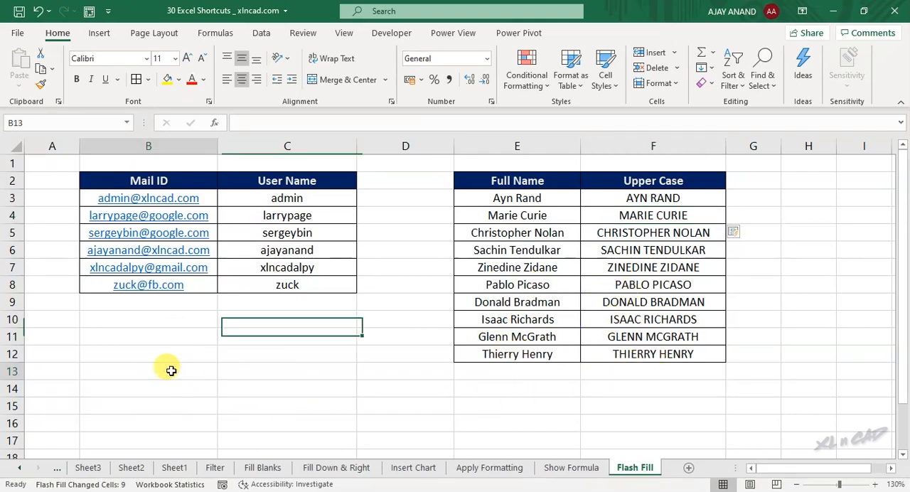
text(Excel Tips & T)
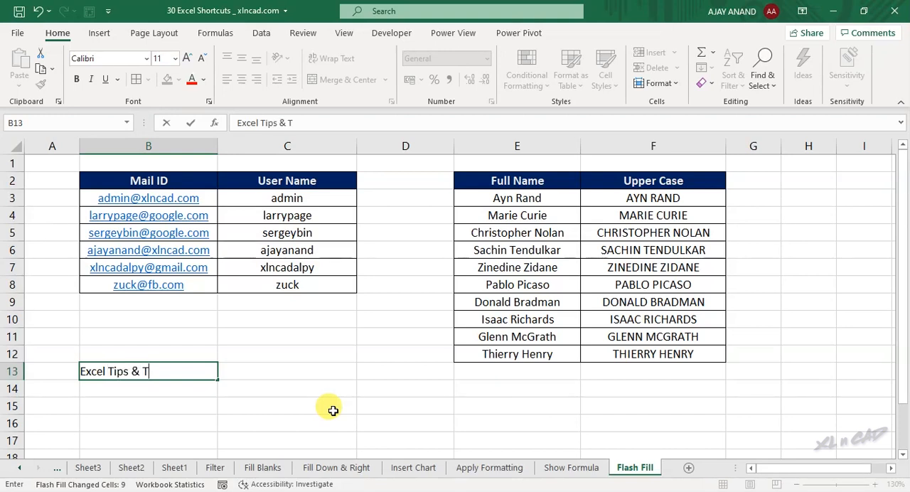
text(s)
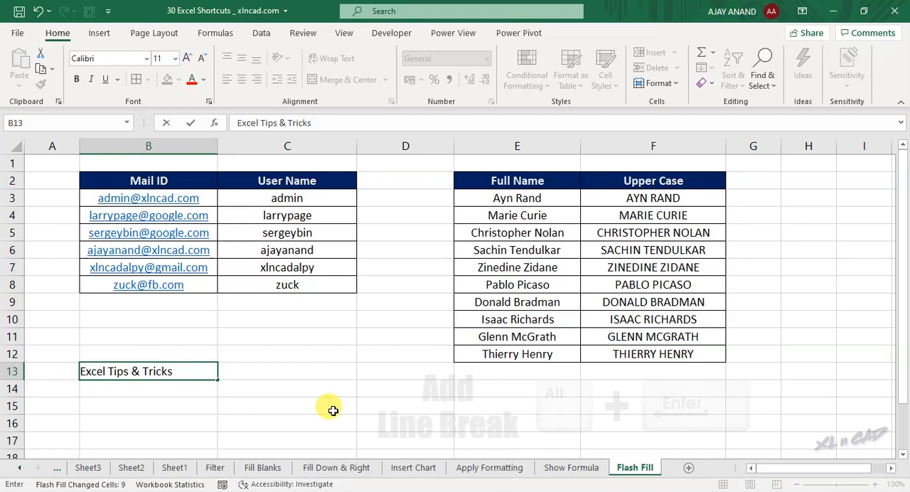
key(alt+Return)
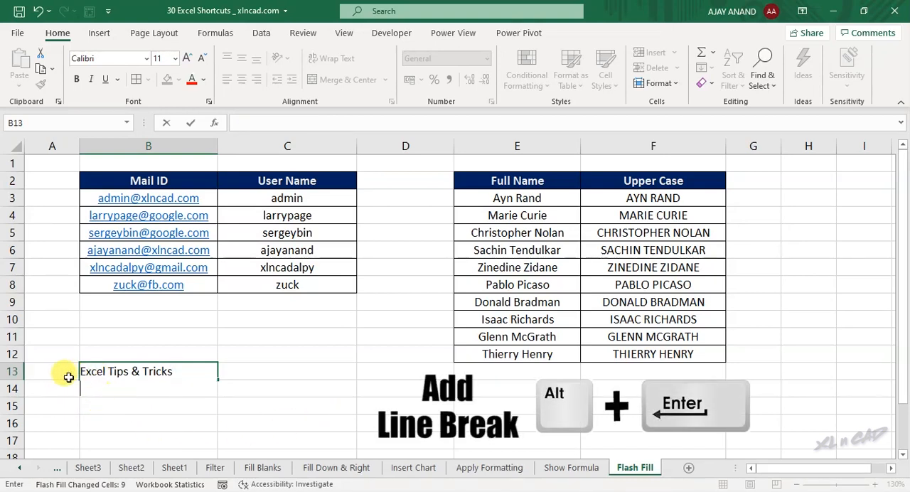
text(xlnc)
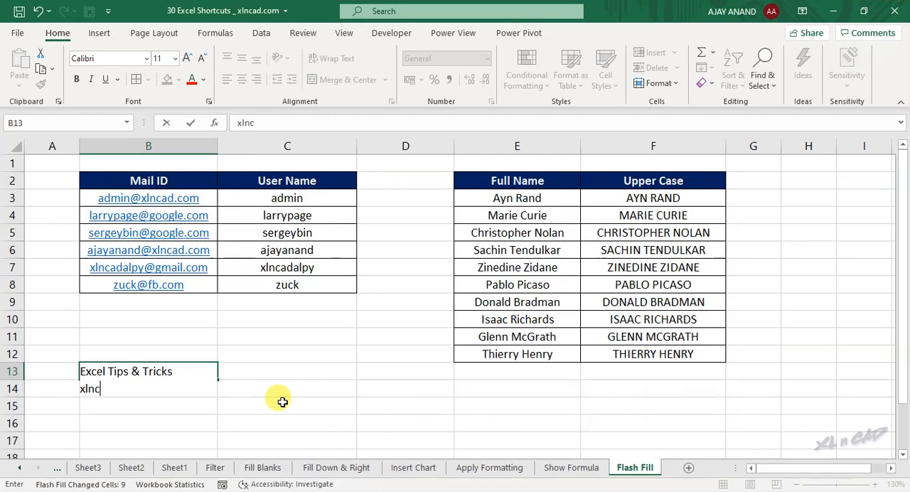
text(ad.com)
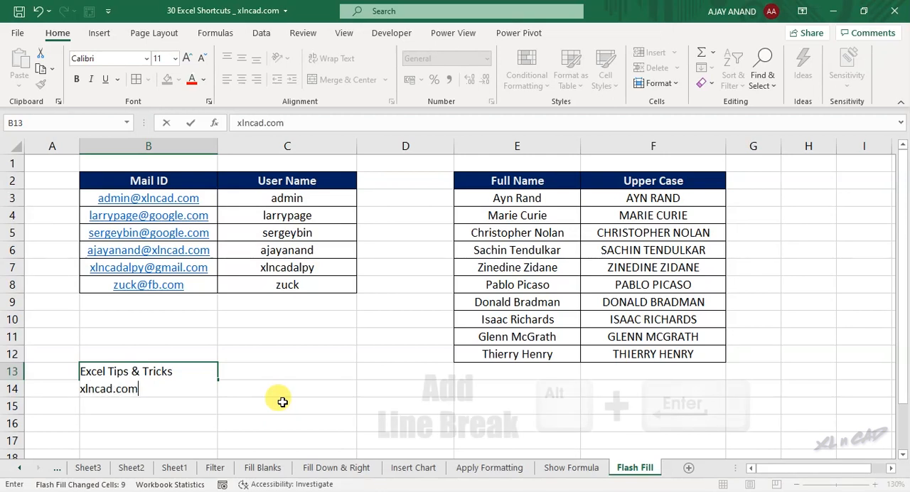
key(alt+Return)
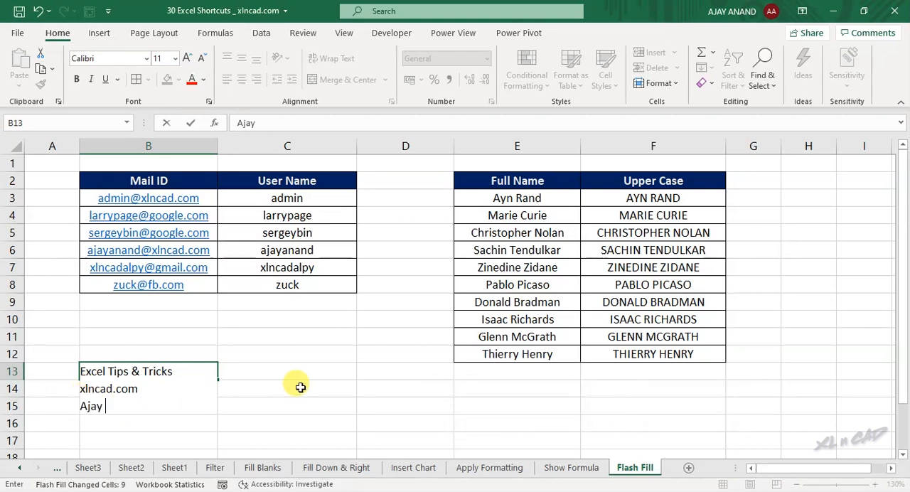
text(Ajay Anand)
key(Return)
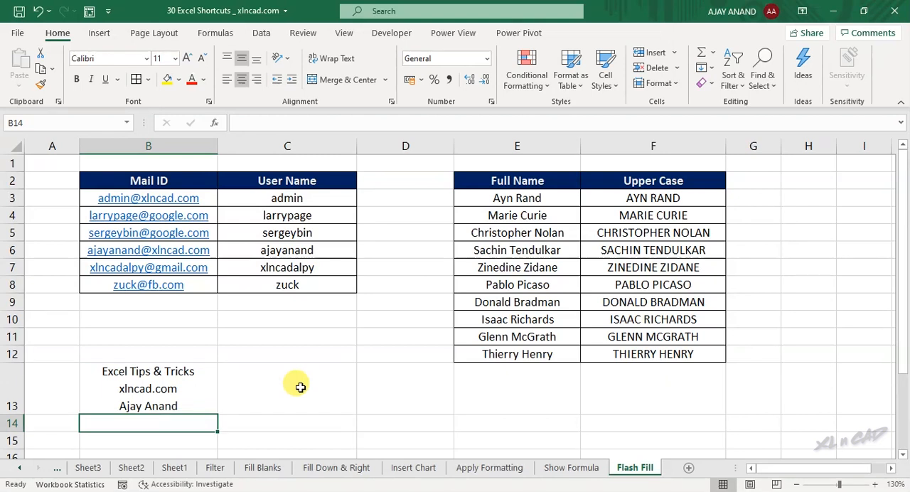
click(189, 382)
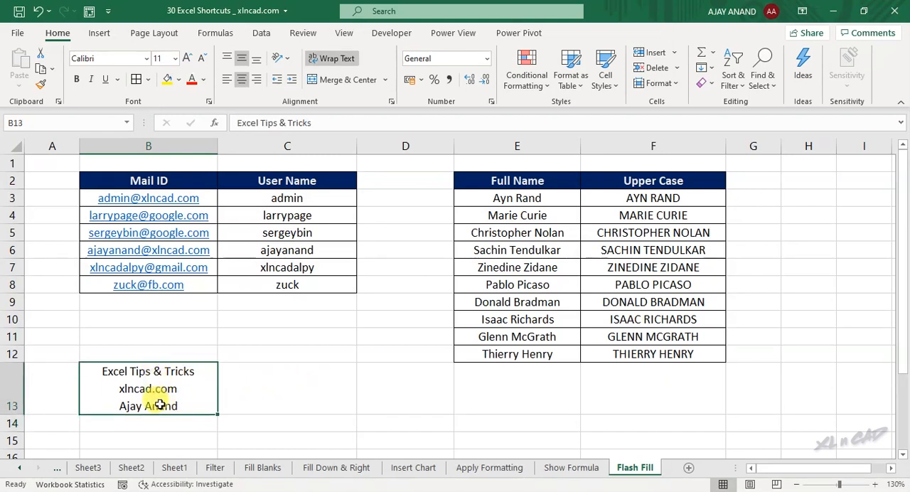